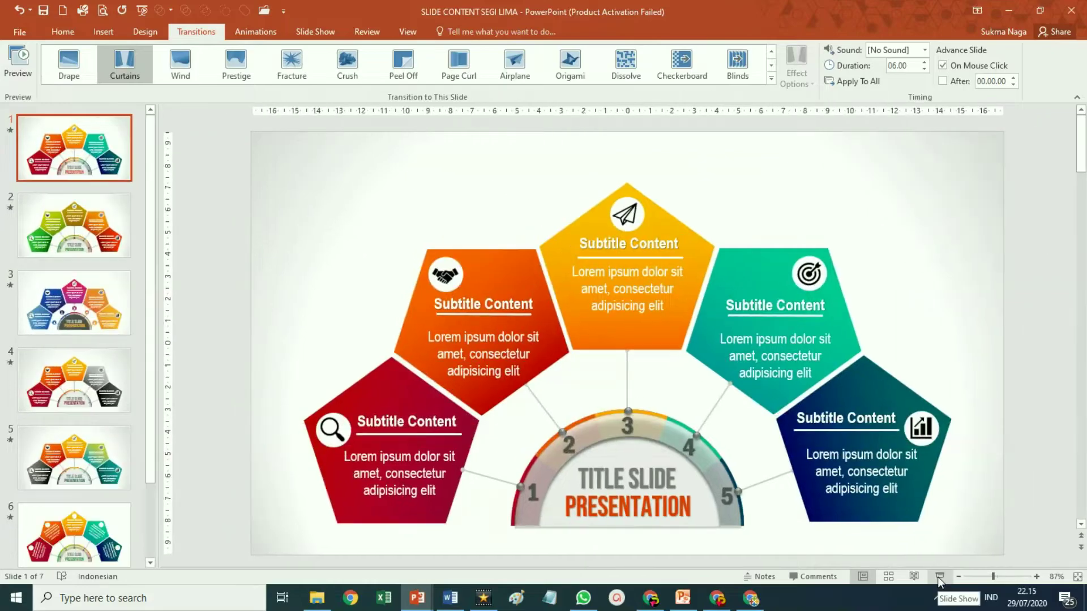
- Play the slide show full screen through two design variations to the blue-to-red version
left_click(939, 582)
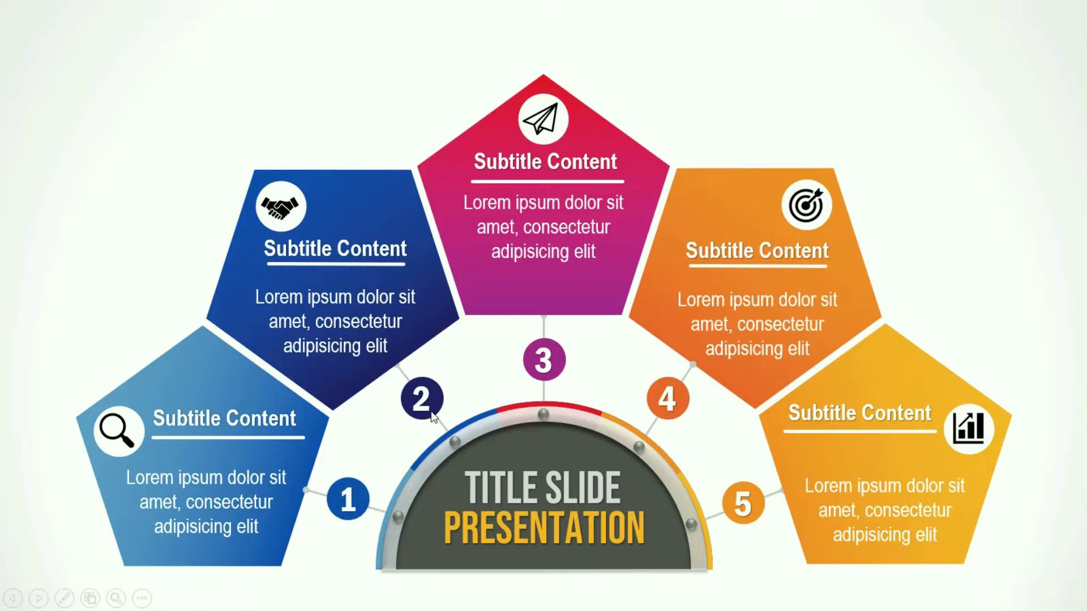
left_click(749, 509)
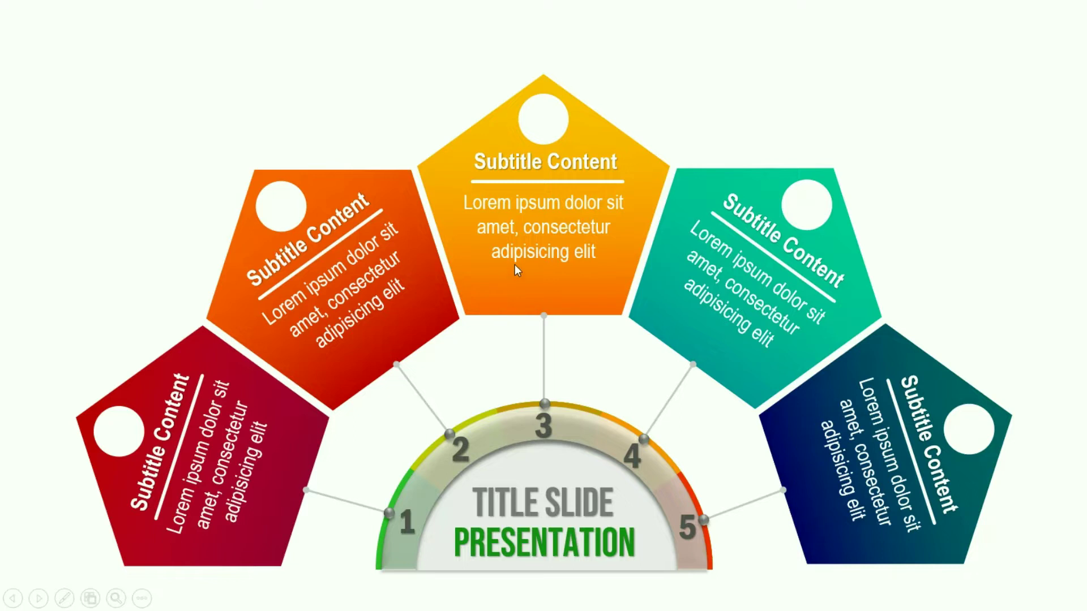
left_click(578, 247)
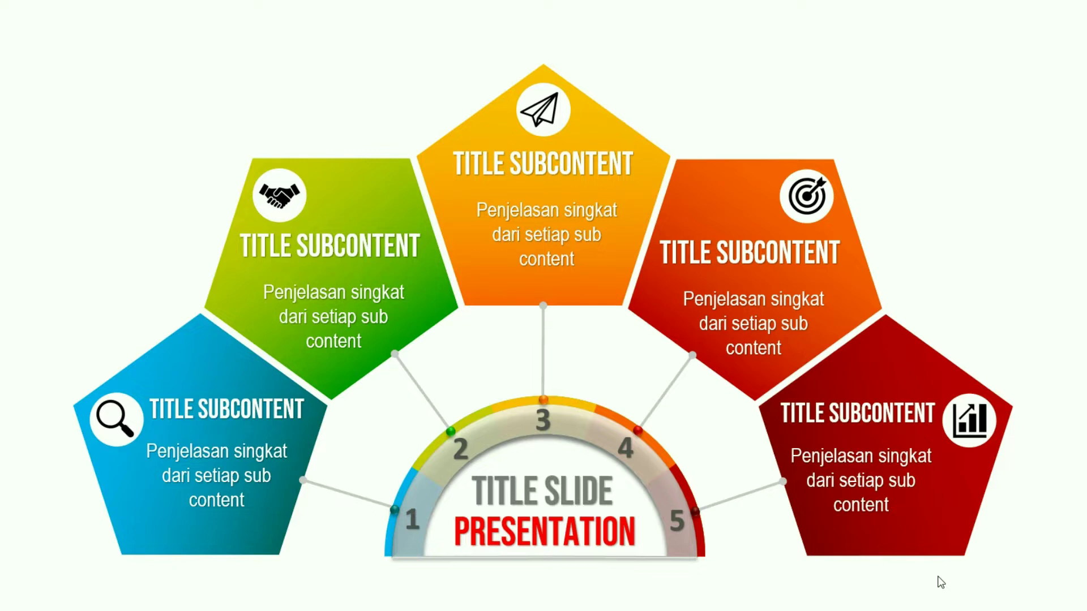
- Exit the slide show and start a new blank PowerPoint presentation
key("super+d")
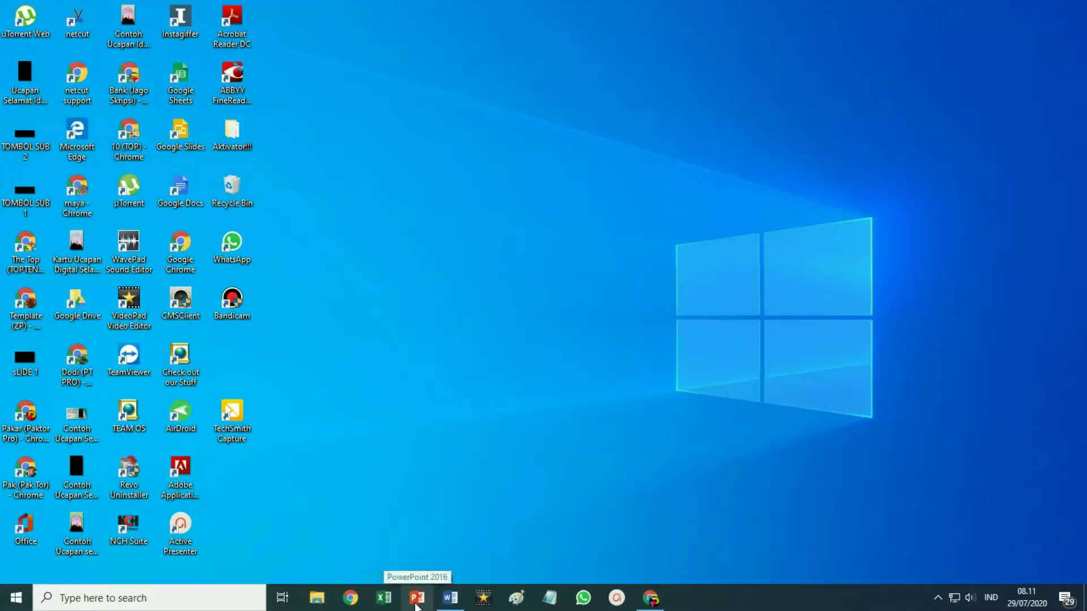
left_click(417, 598)
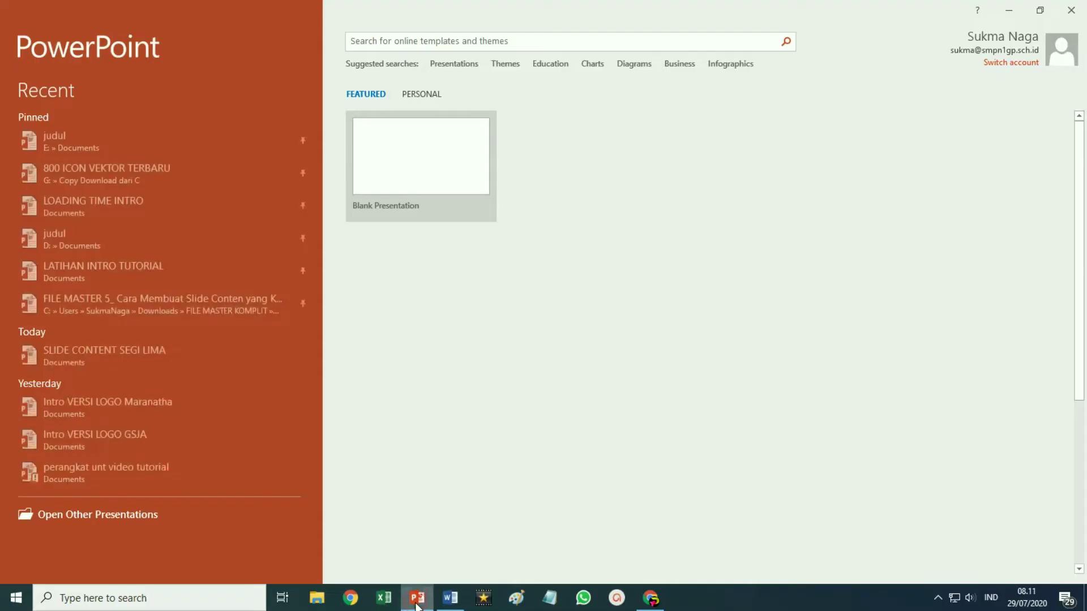
left_click(400, 161)
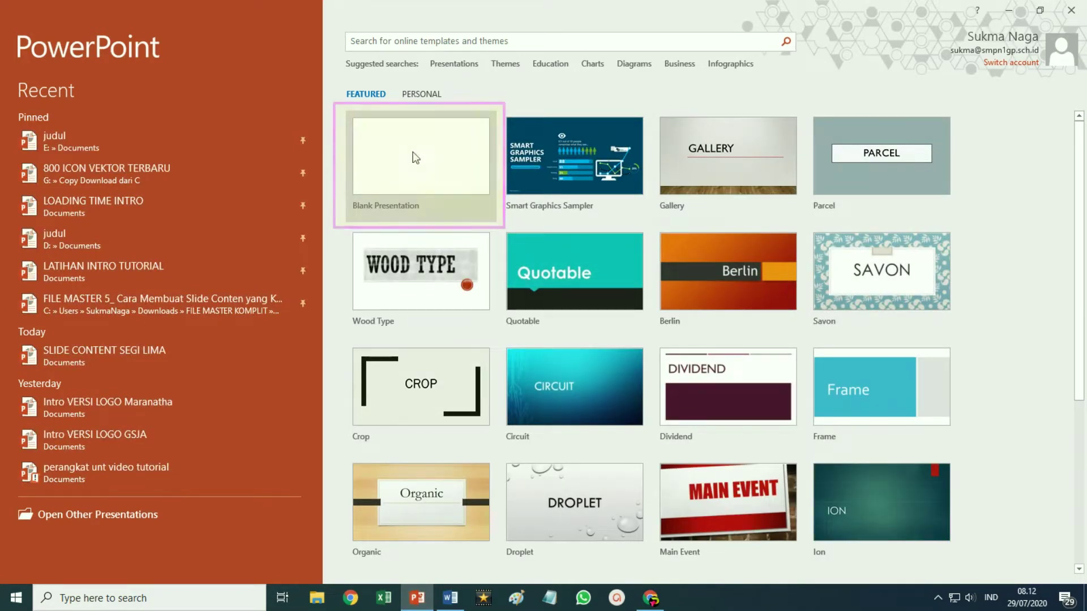
left_click(406, 161)
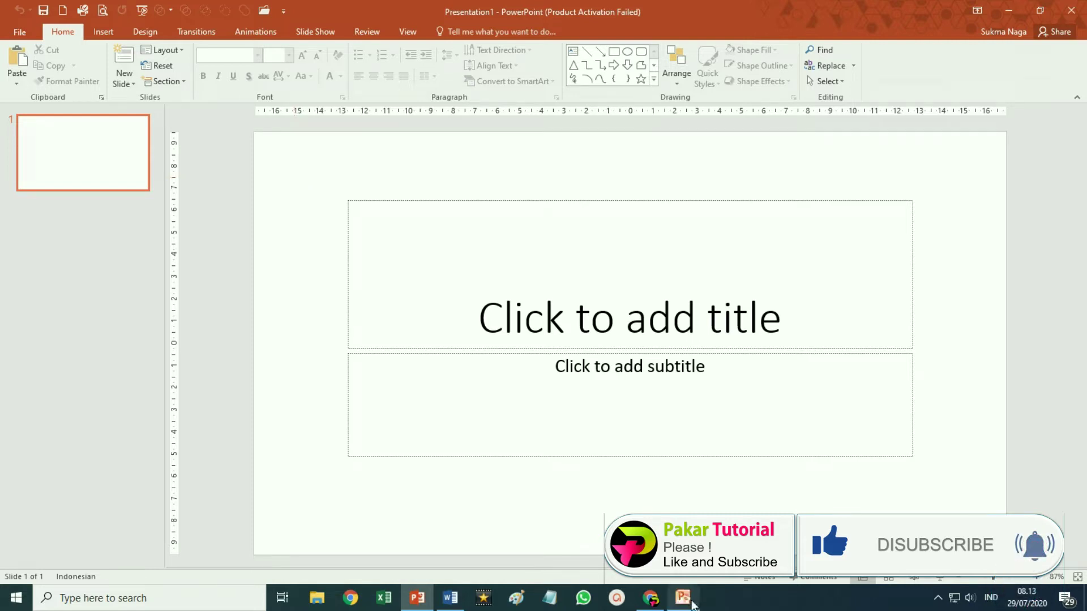
mouse_move(683, 598)
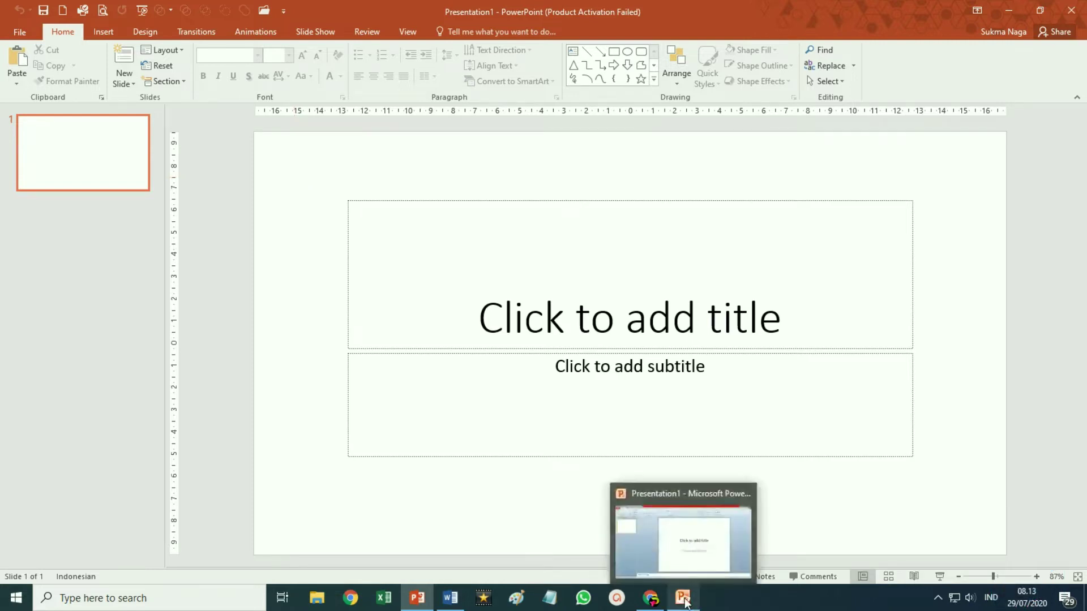
- Set the slide size to On-screen Show (16:9), 25.4 × 14.29 cm, in Page Setup
left_click(687, 552)
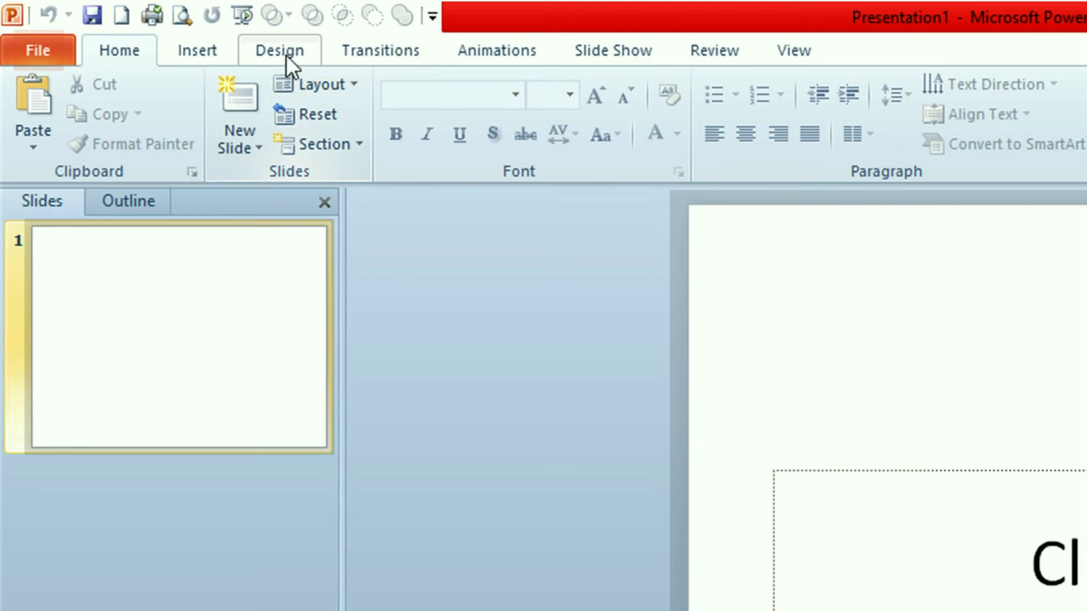
left_click(284, 51)
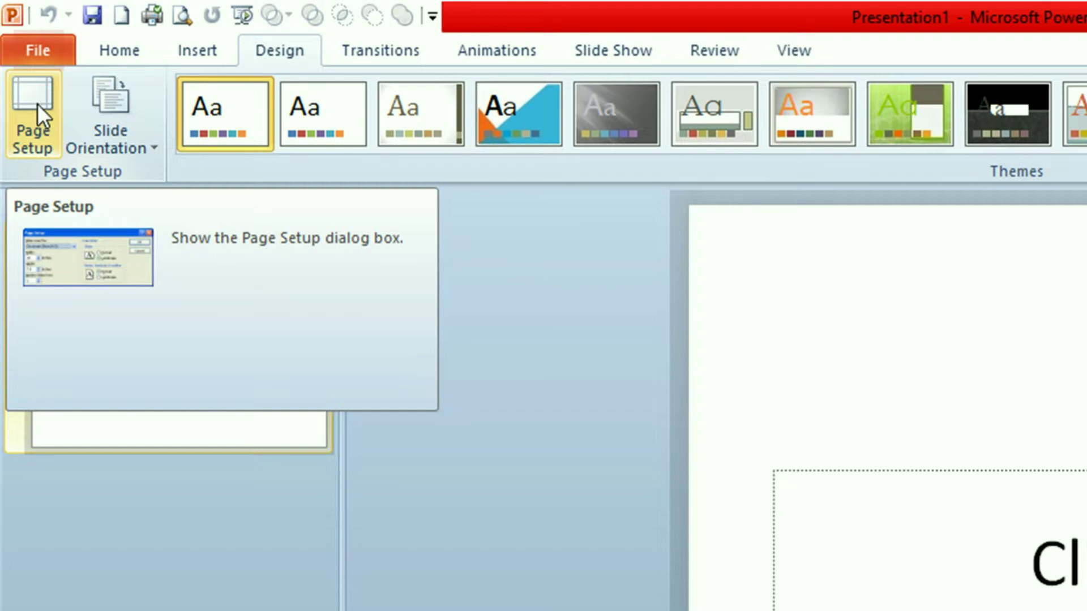
left_click(35, 108)
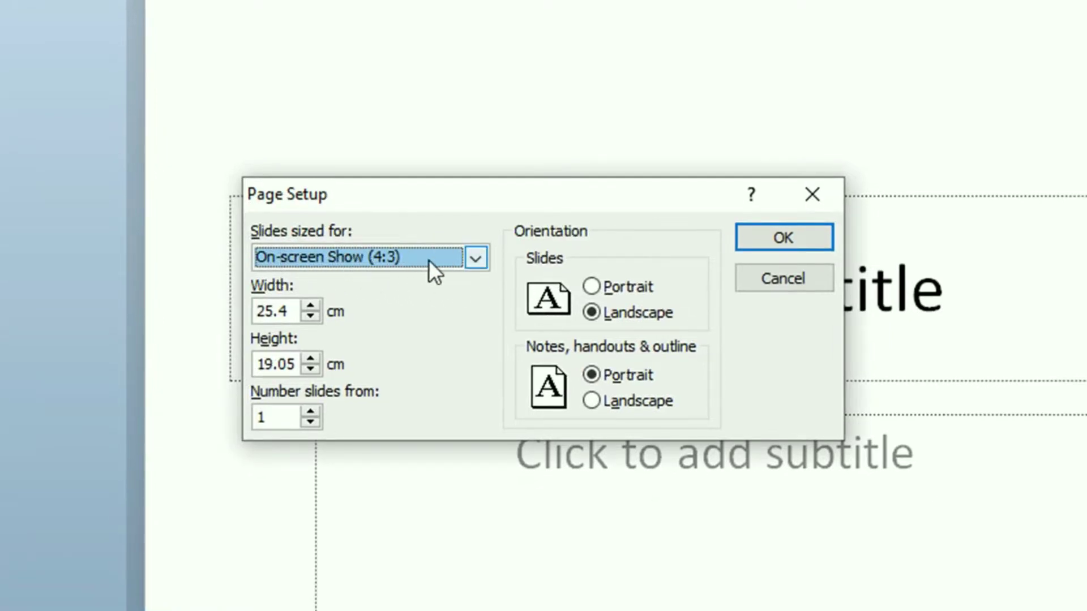
left_click(476, 260)
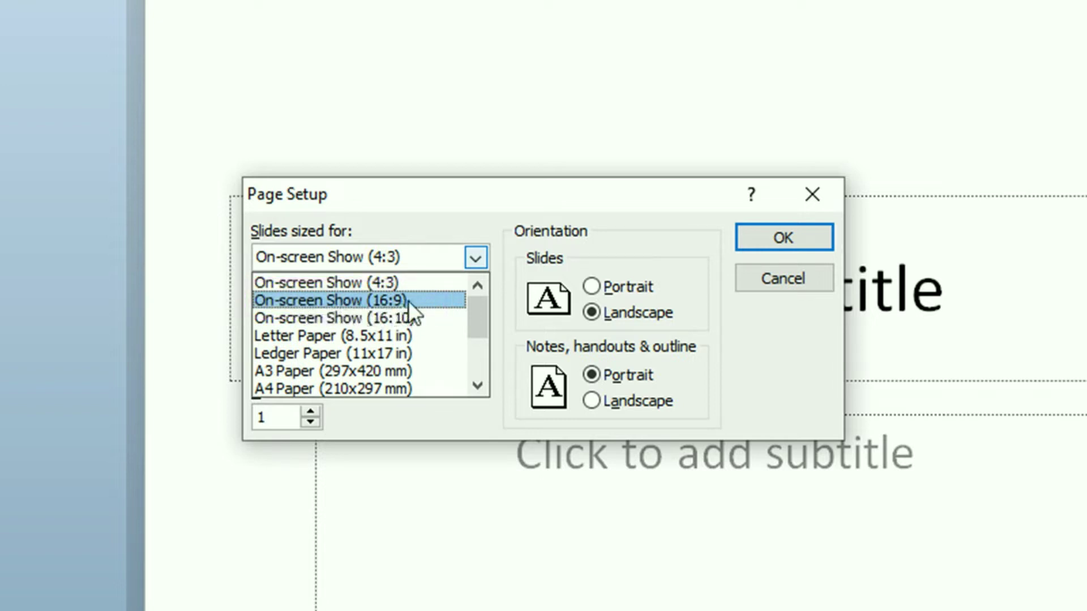
left_click(423, 300)
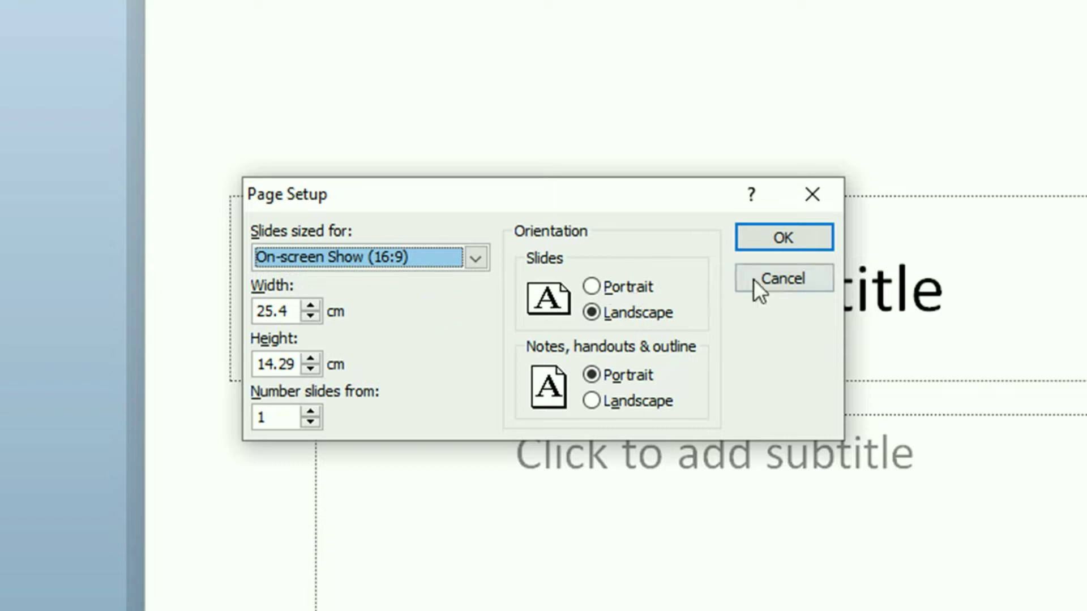
left_click(783, 239)
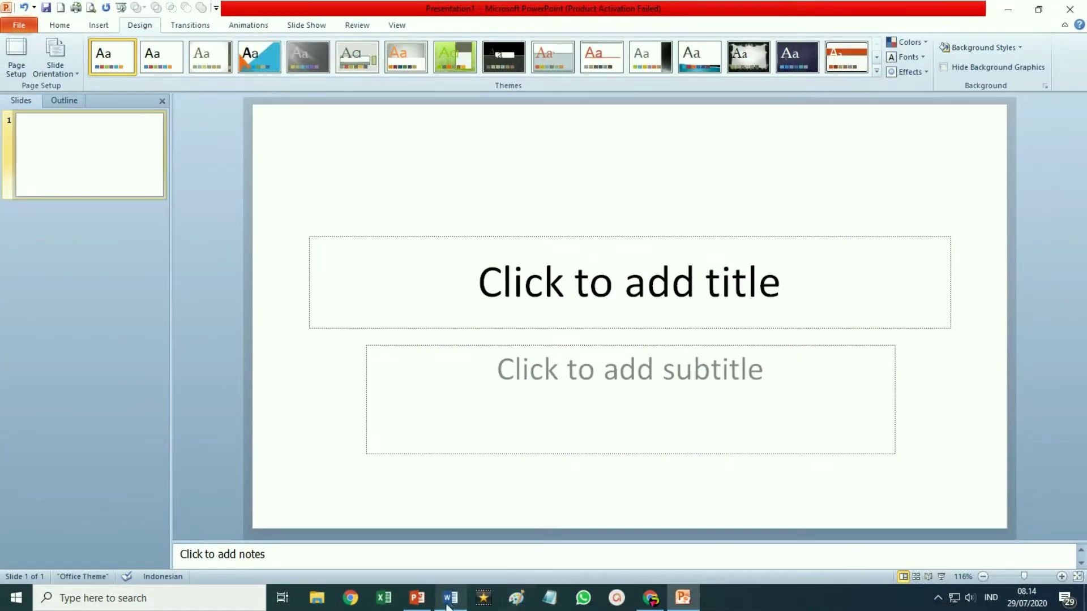
- Delete the title and subtitle placeholders and turn on Guides in the View tab
mouse_move(417, 598)
left_click(478, 488)
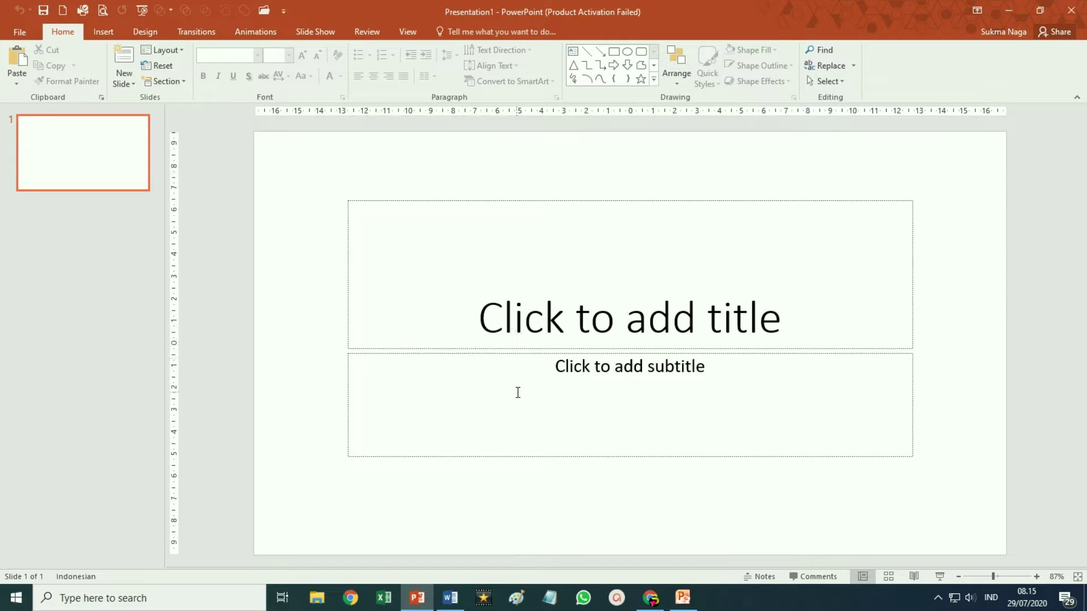
left_click_drag(327, 180, 950, 498)
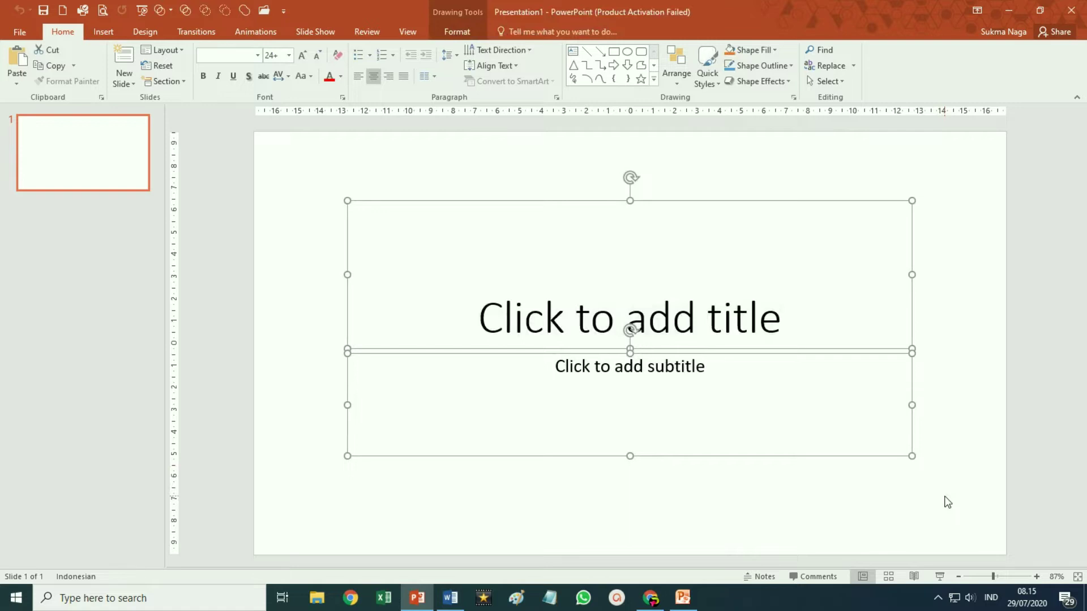
key("Delete")
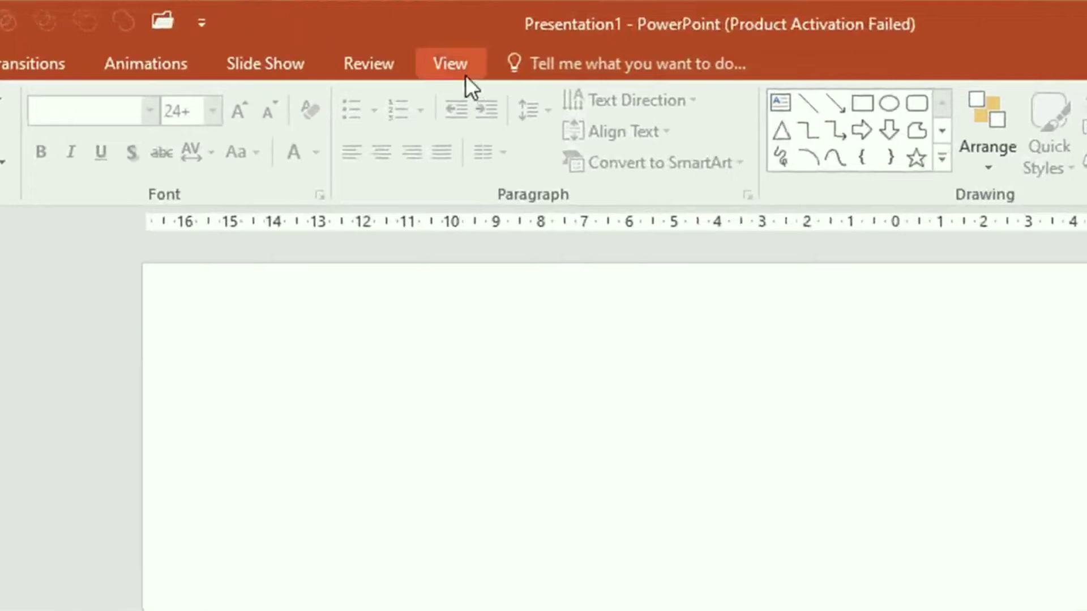
left_click(456, 64)
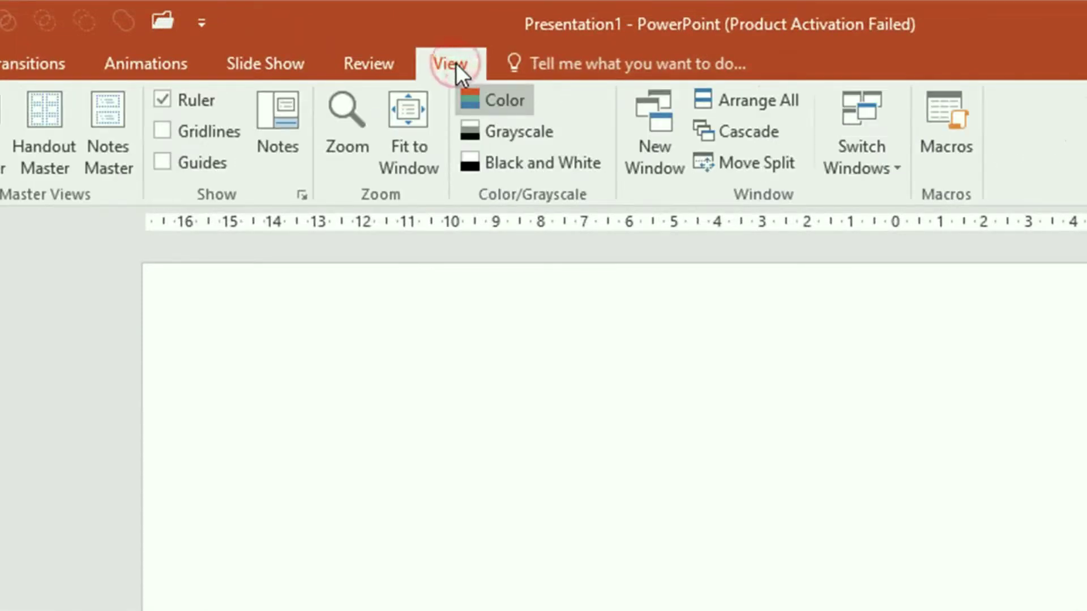
left_click(162, 163)
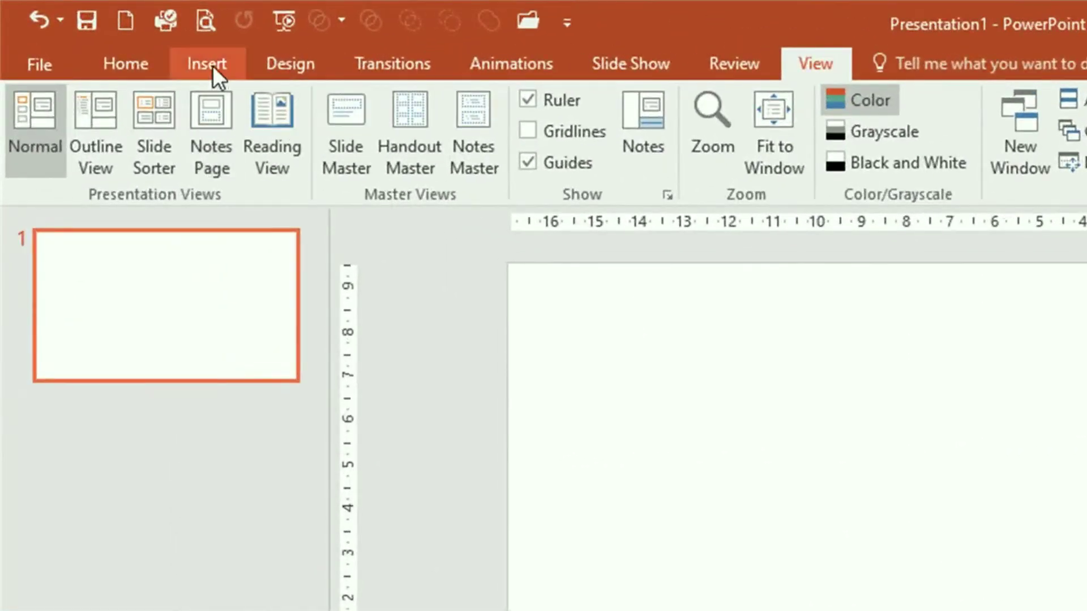
- Draw a regular pentagon, about 7.54 × 7.91 cm, above the horizontal centre guide
left_click(214, 68)
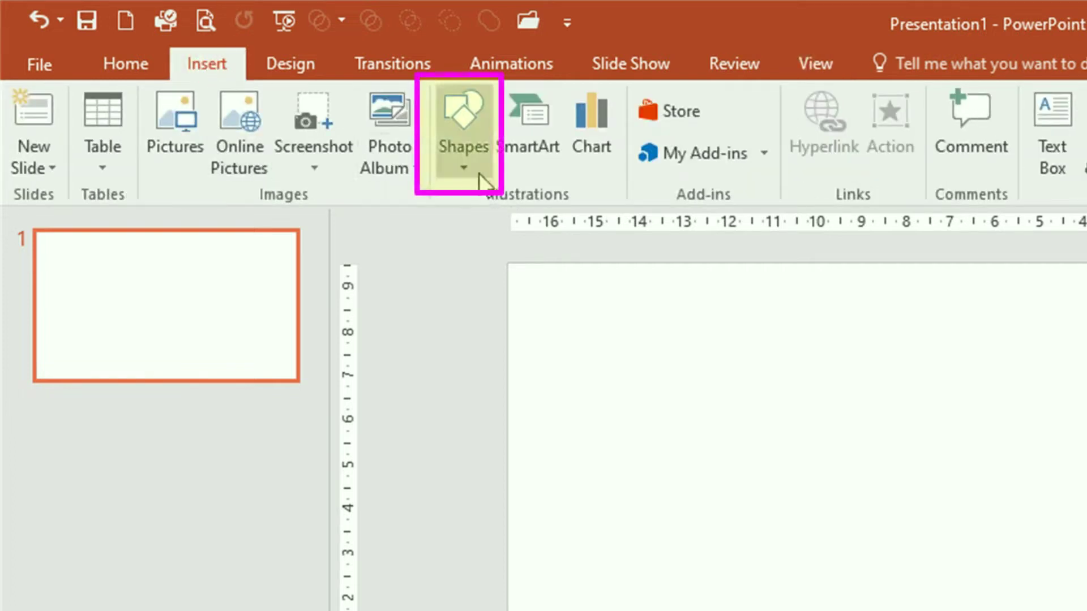
left_click(463, 159)
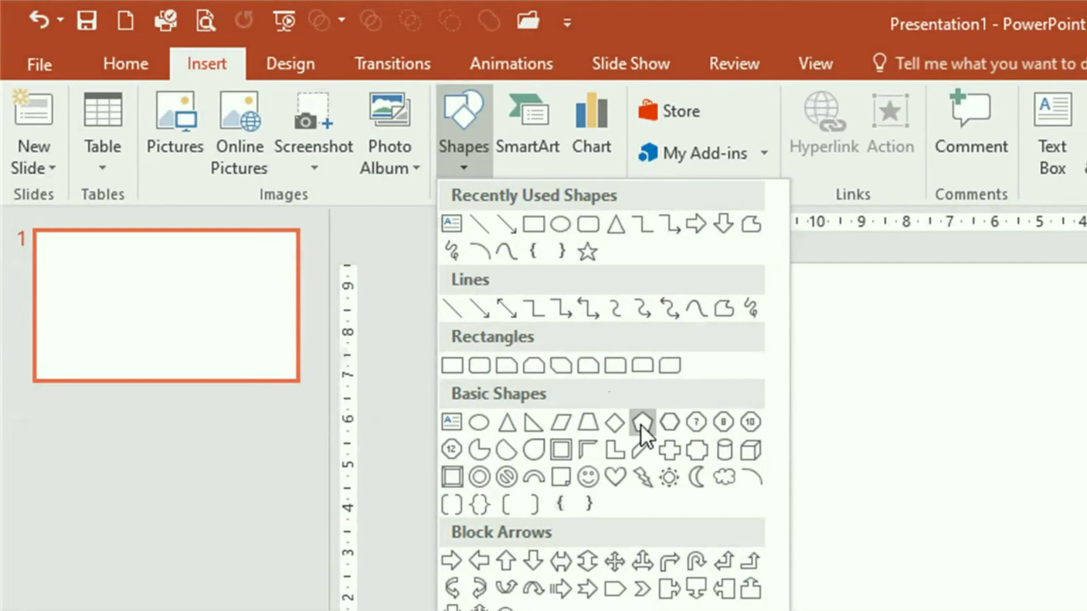
left_click(641, 423)
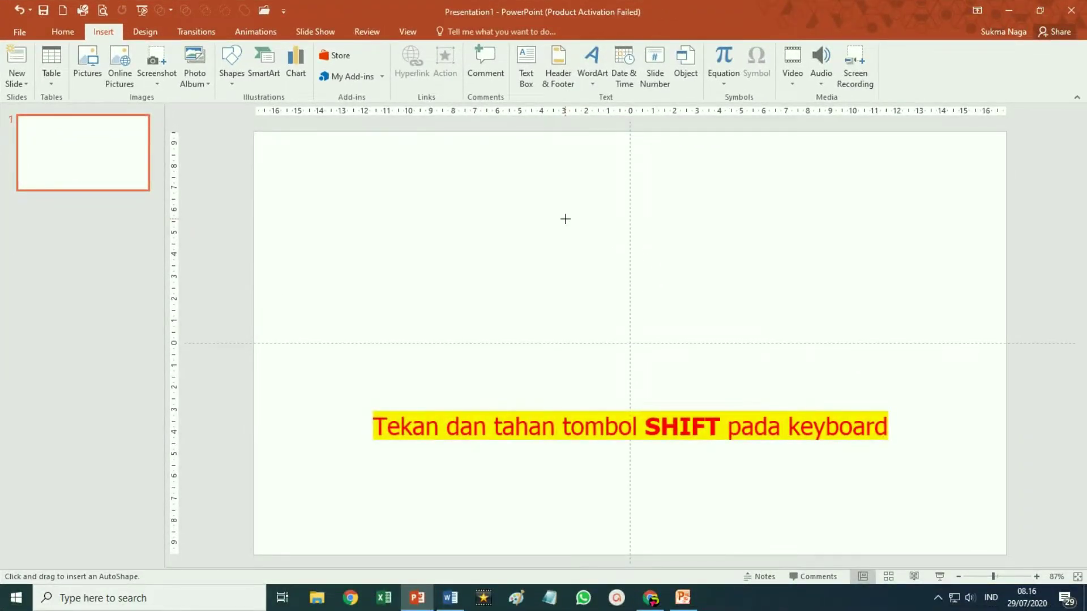
left_click_drag(550, 188, 668, 340)
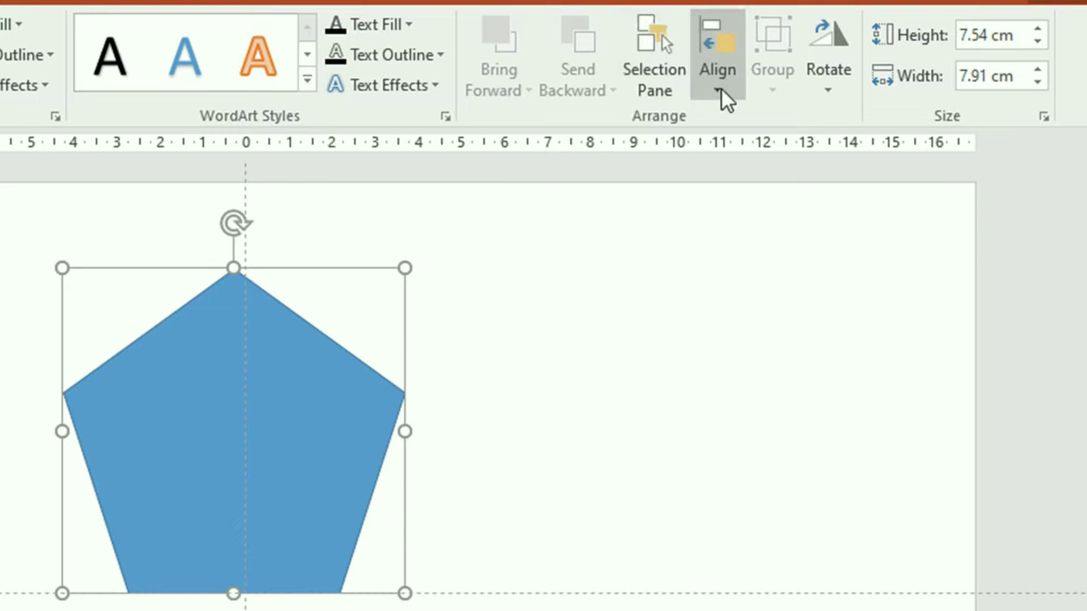
- Align the pentagon to the slide centre and set its Shape Outline to No Outline
left_click(721, 87)
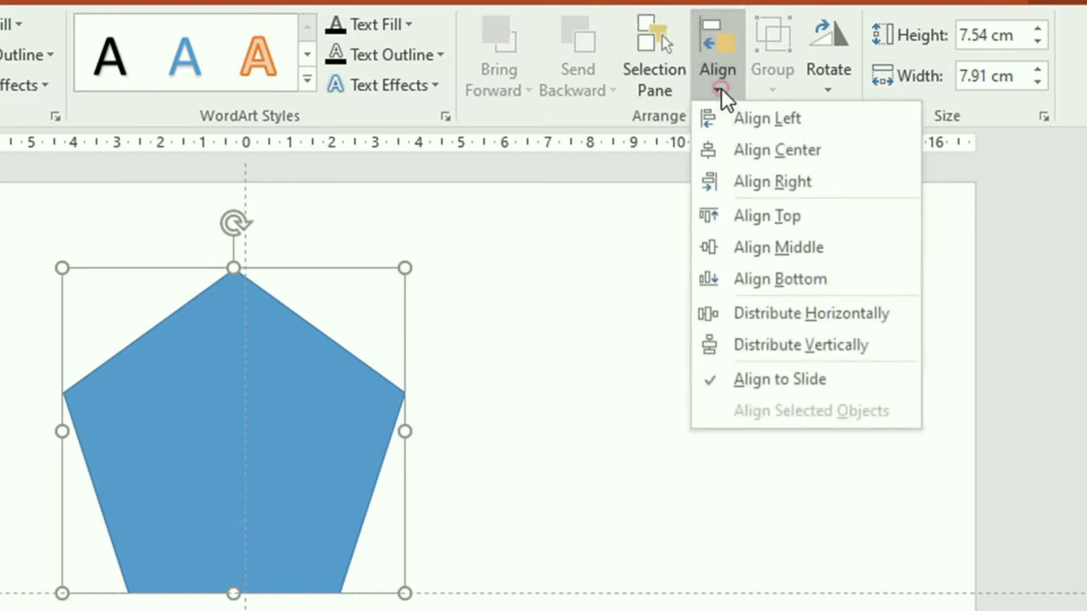
left_click(773, 150)
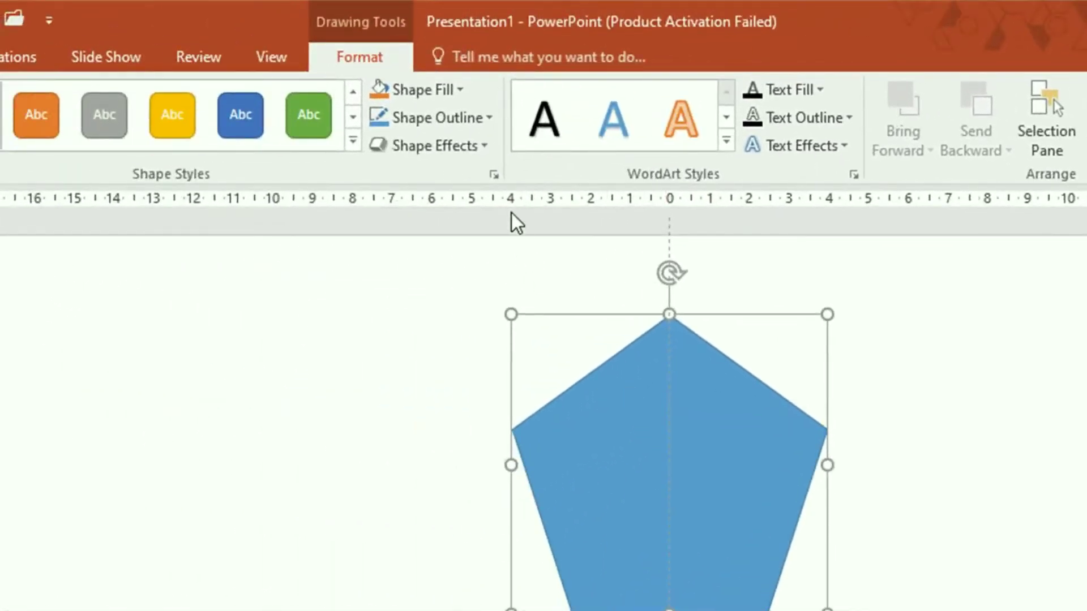
left_click(488, 118)
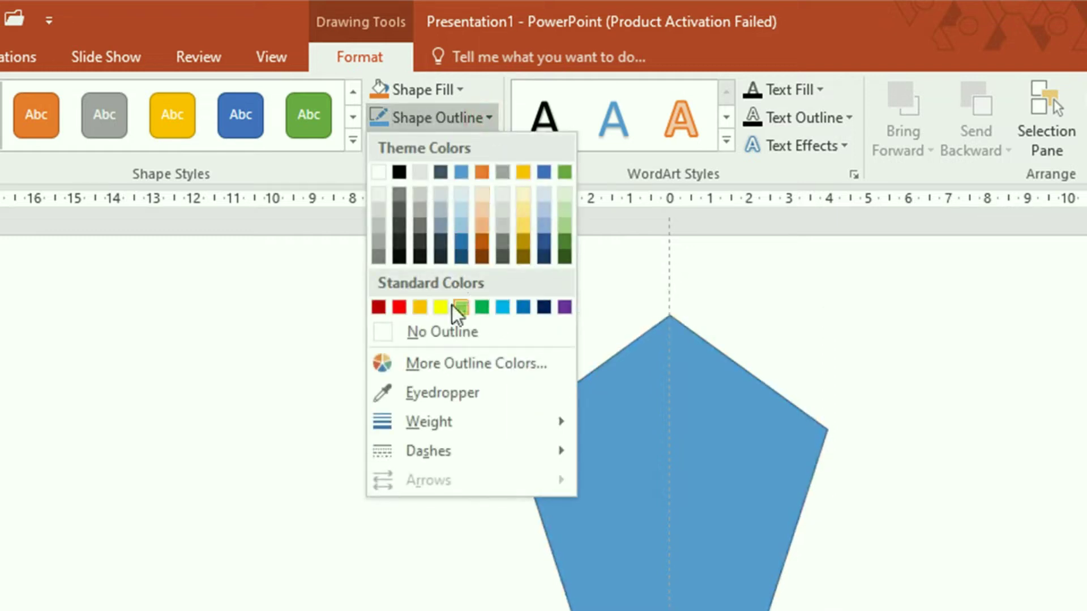
left_click(449, 330)
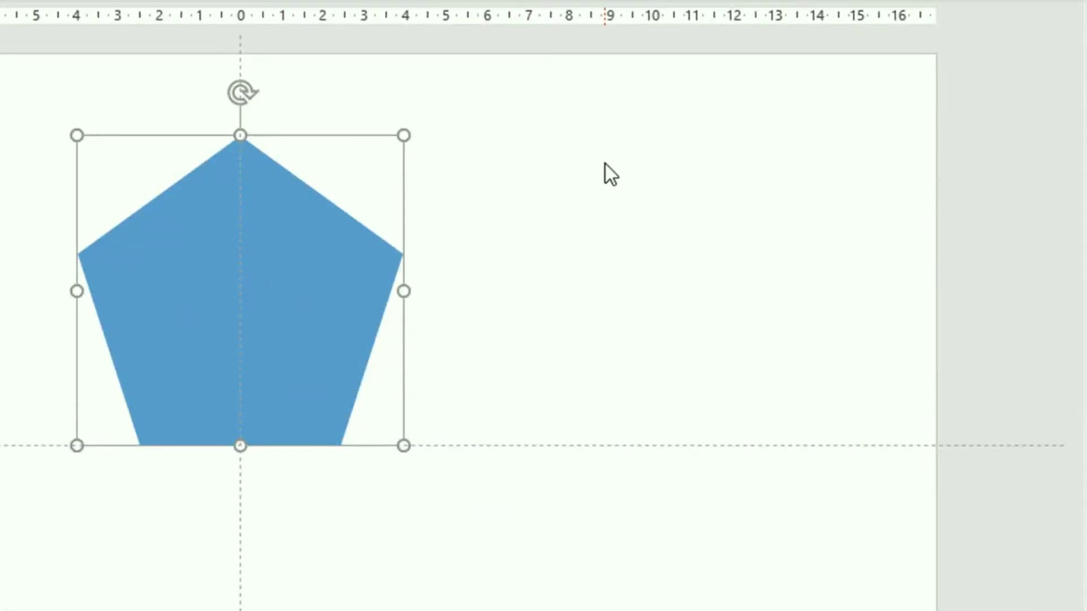
- Open Format Background from the slide's context menu, then select the pentagon for its Format Shape fill
right_click(599, 127)
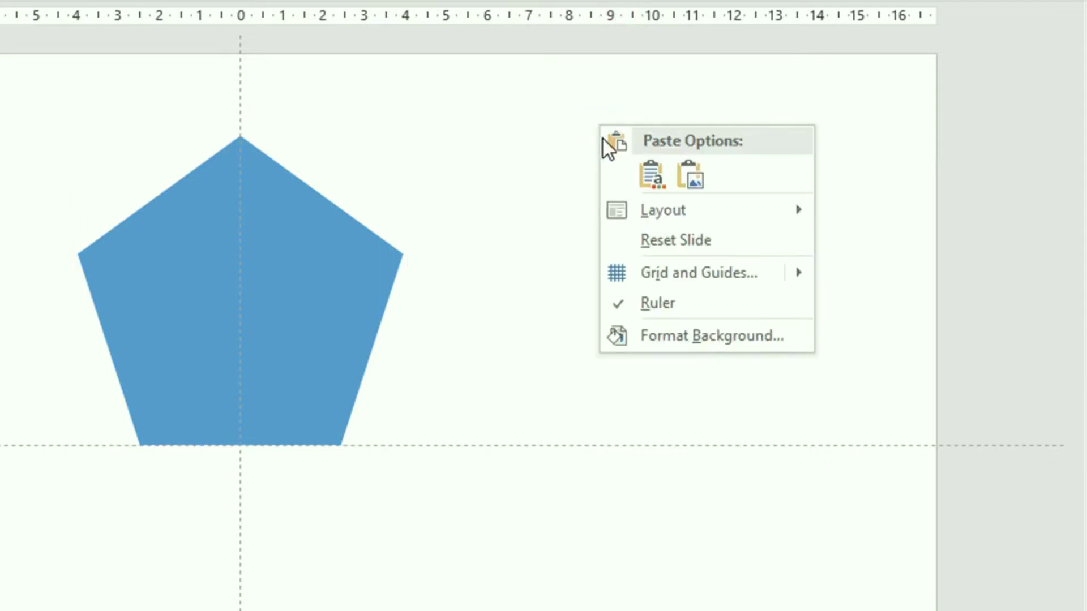
left_click(671, 337)
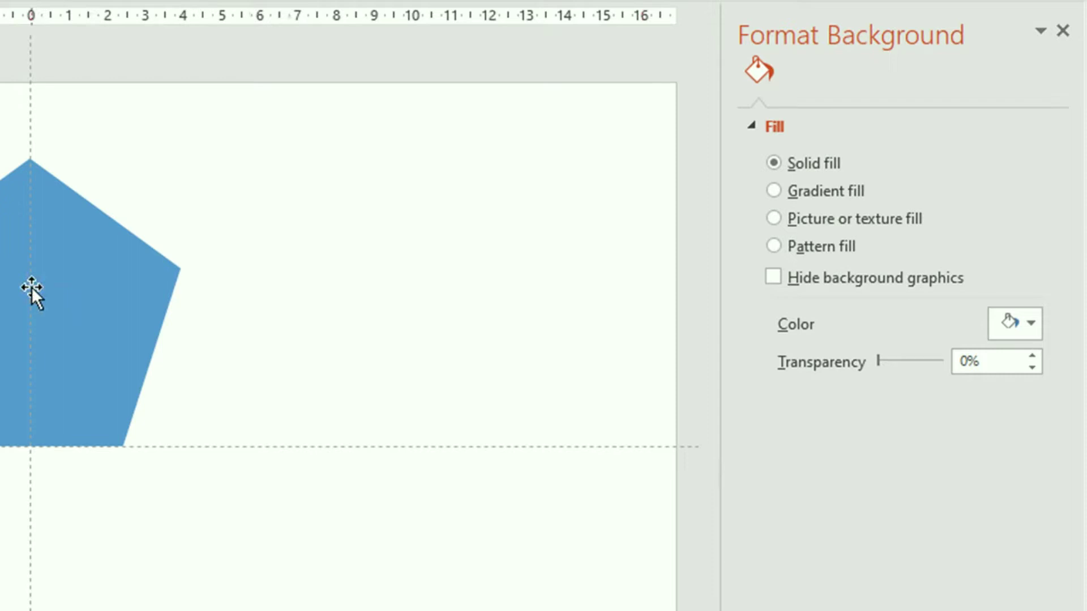
left_click(49, 295)
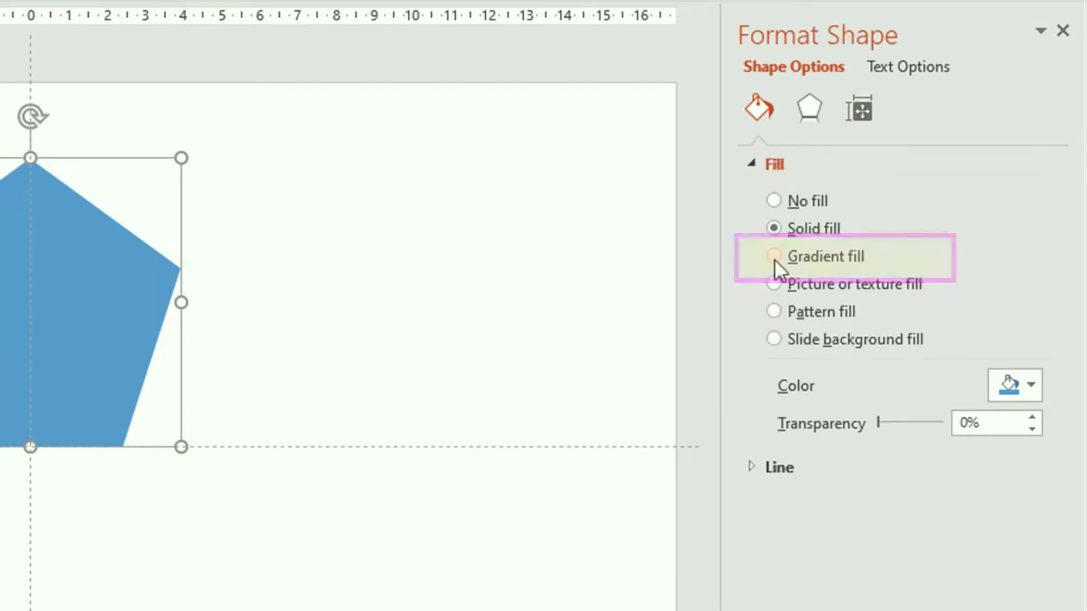
- Change the pentagon's fill from solid to Gradient fill
left_click(774, 256)
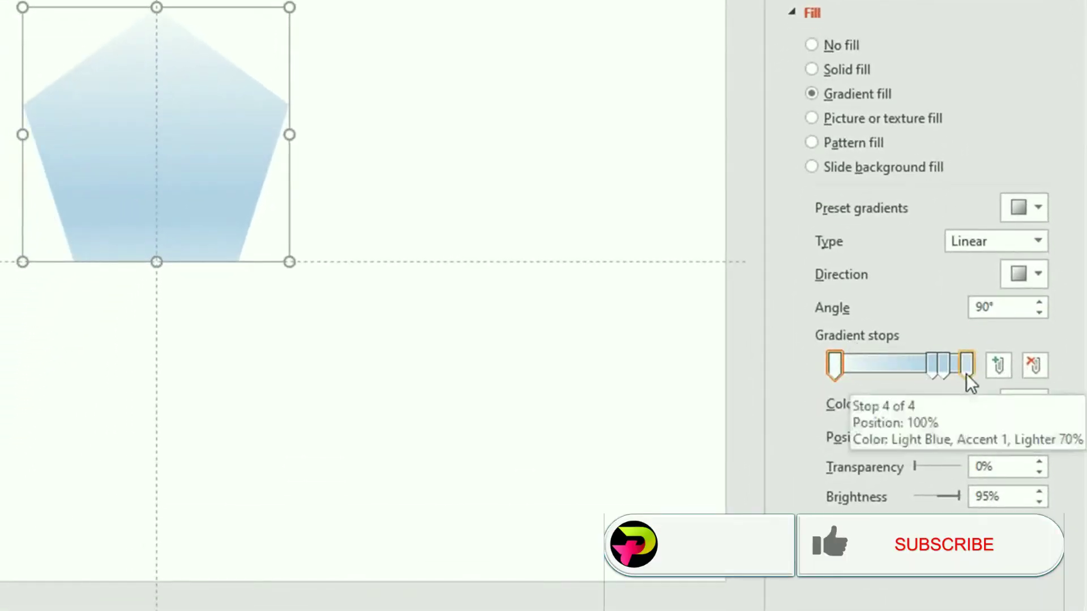
- Remove the 83% and 74% gradient stops and make the first stop gold
left_click(941, 369)
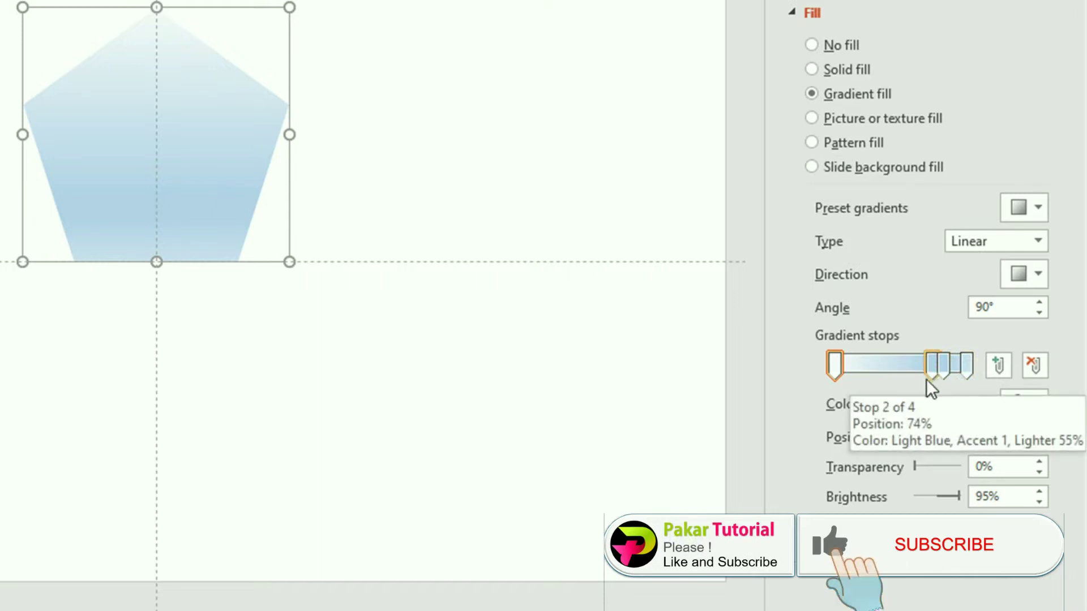
left_click(942, 368)
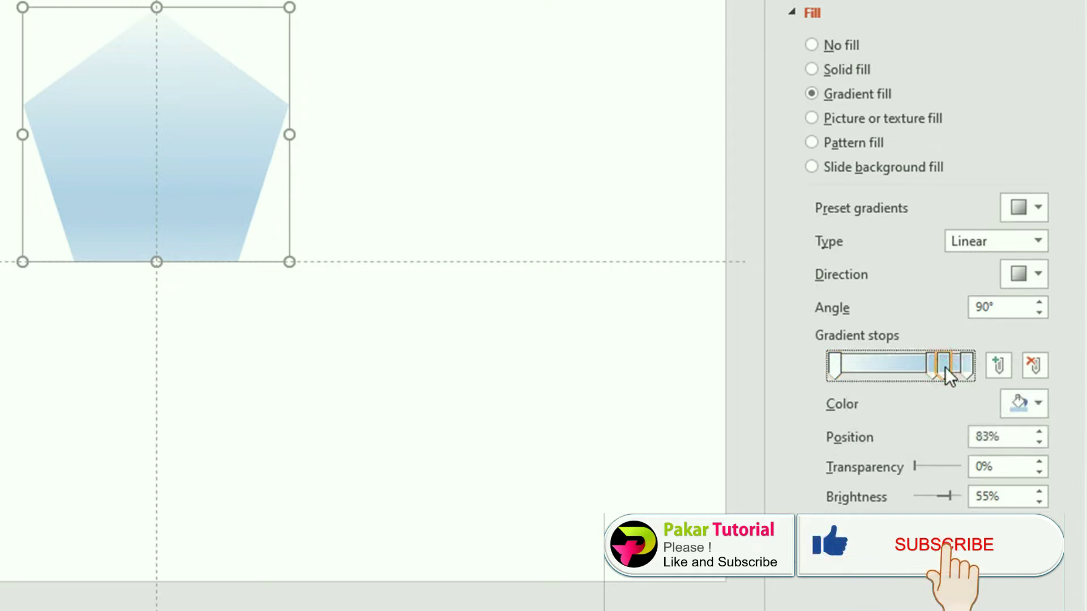
left_click(1036, 368)
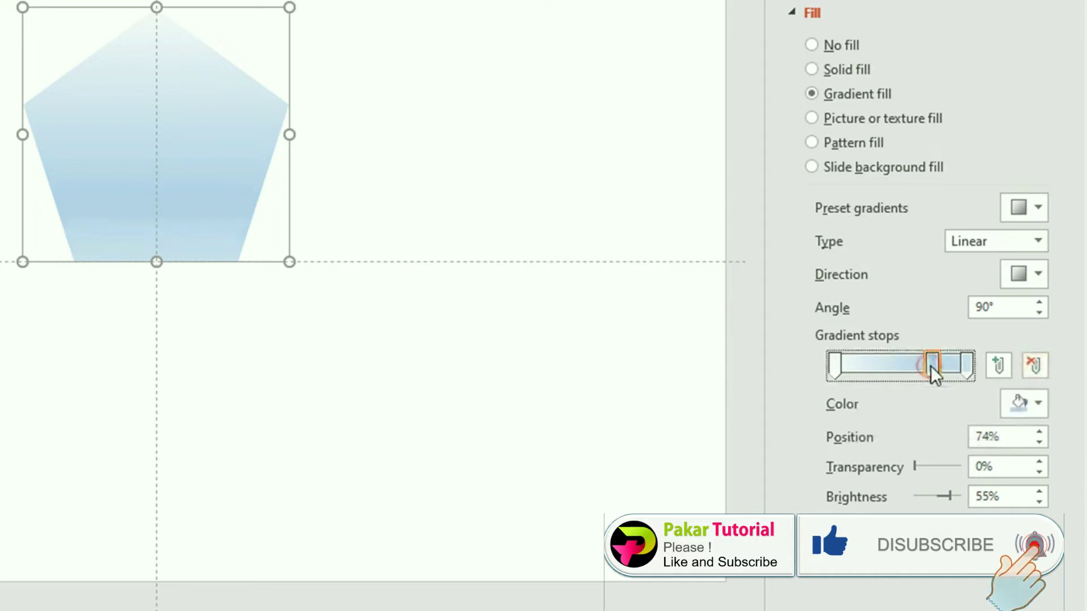
left_click(1034, 364)
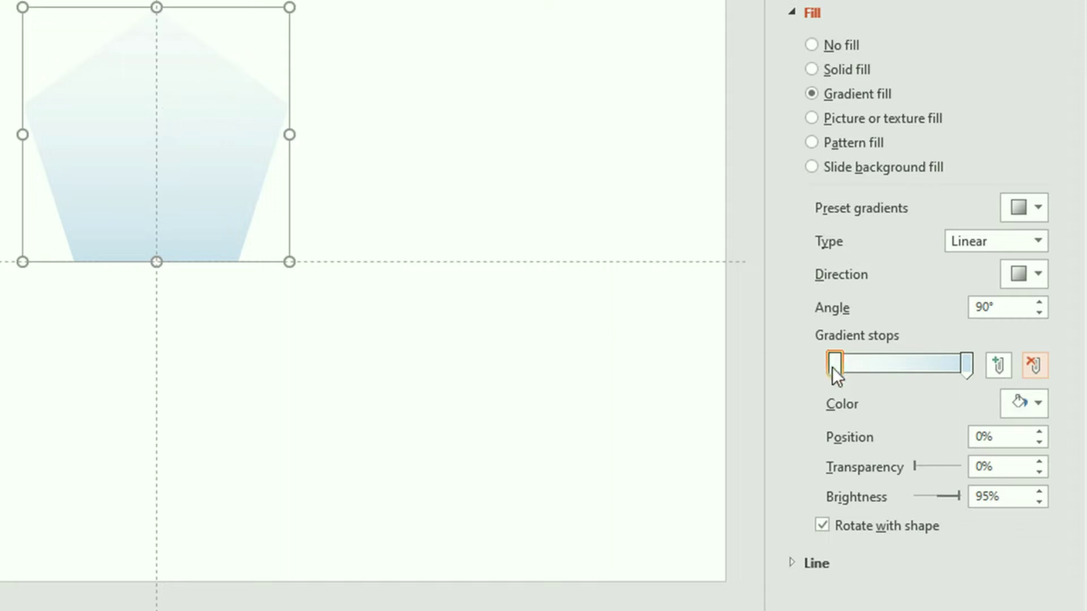
left_click(1039, 405)
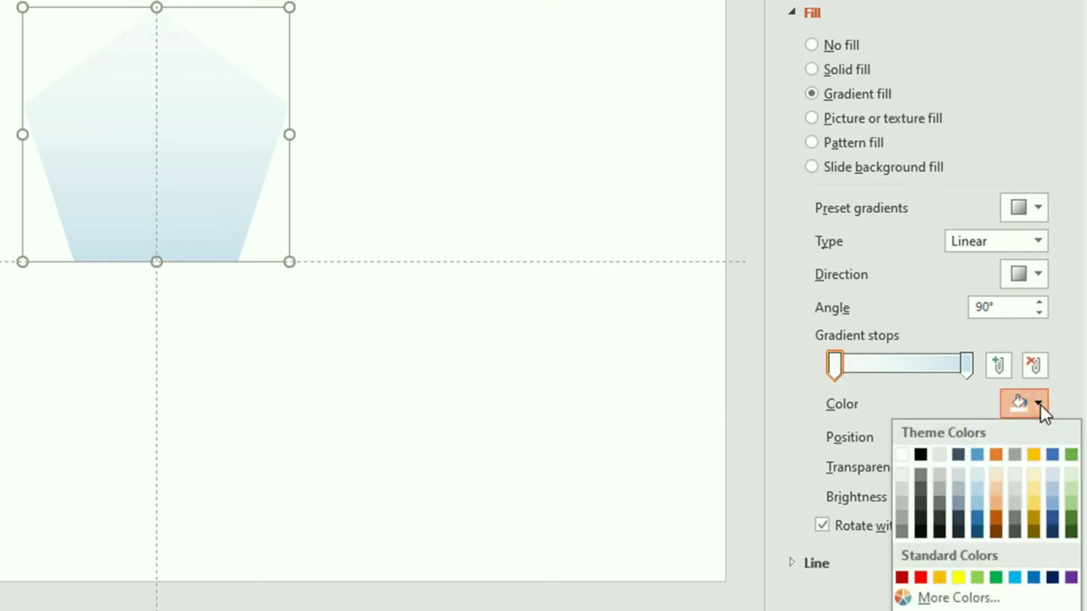
left_click(941, 578)
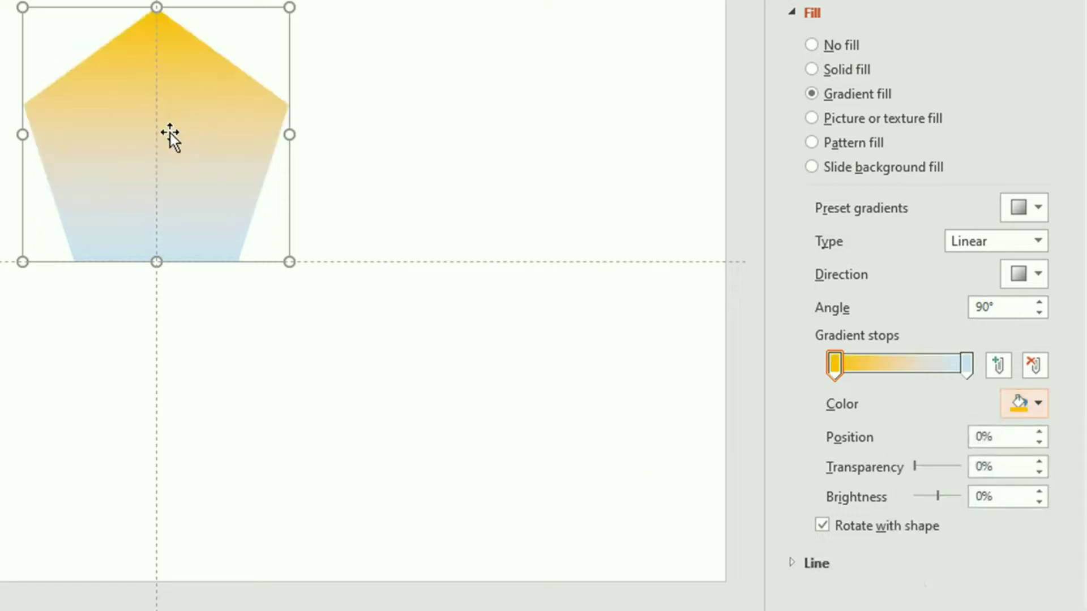
- Set the last gradient stop to orange from More Colors > Standard
left_click(967, 365)
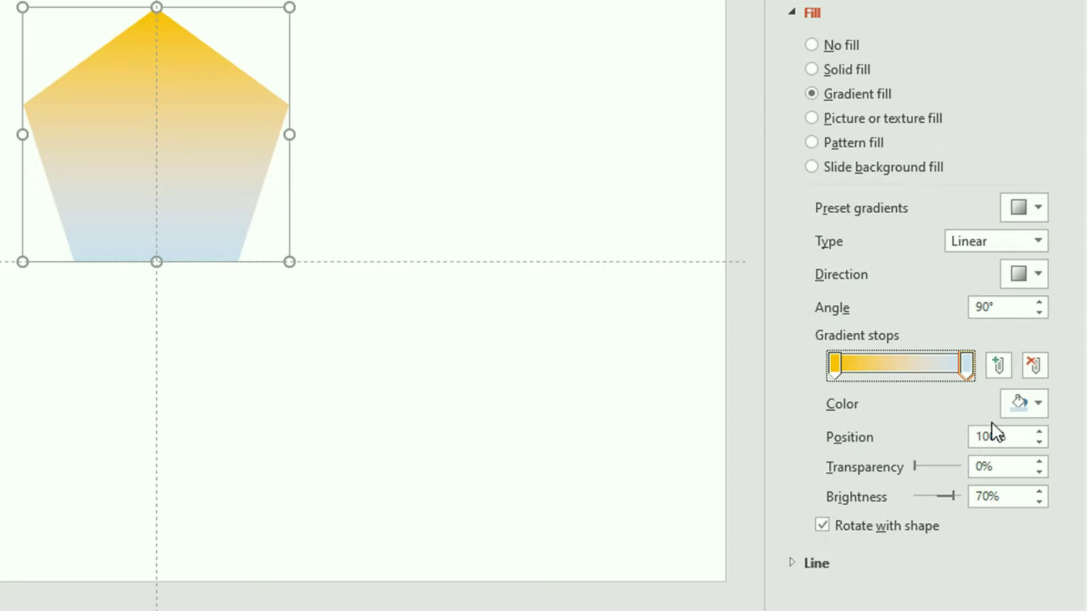
left_click(1036, 405)
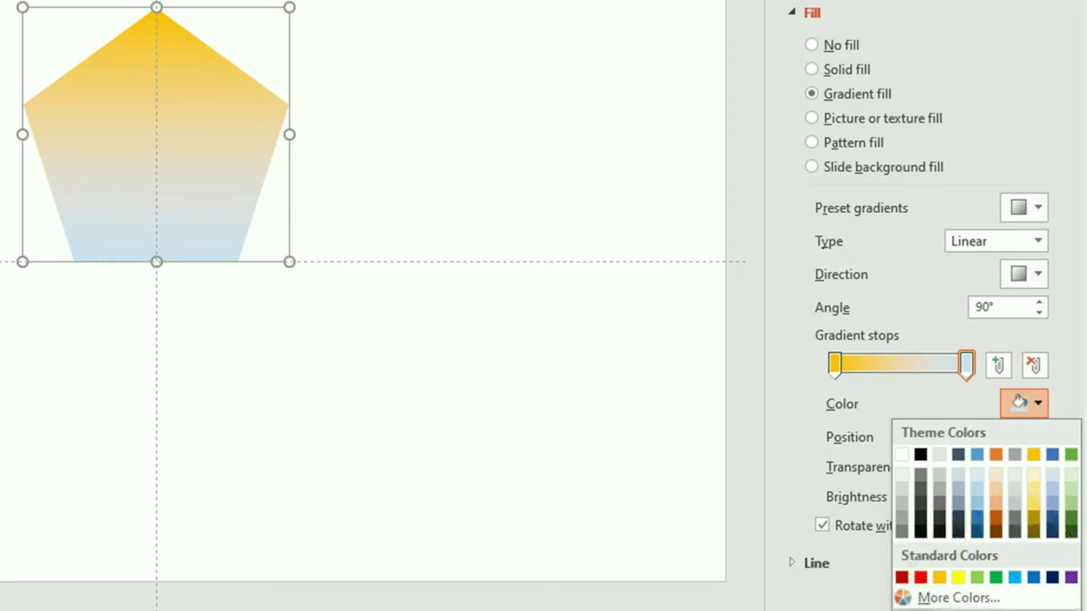
left_click(966, 600)
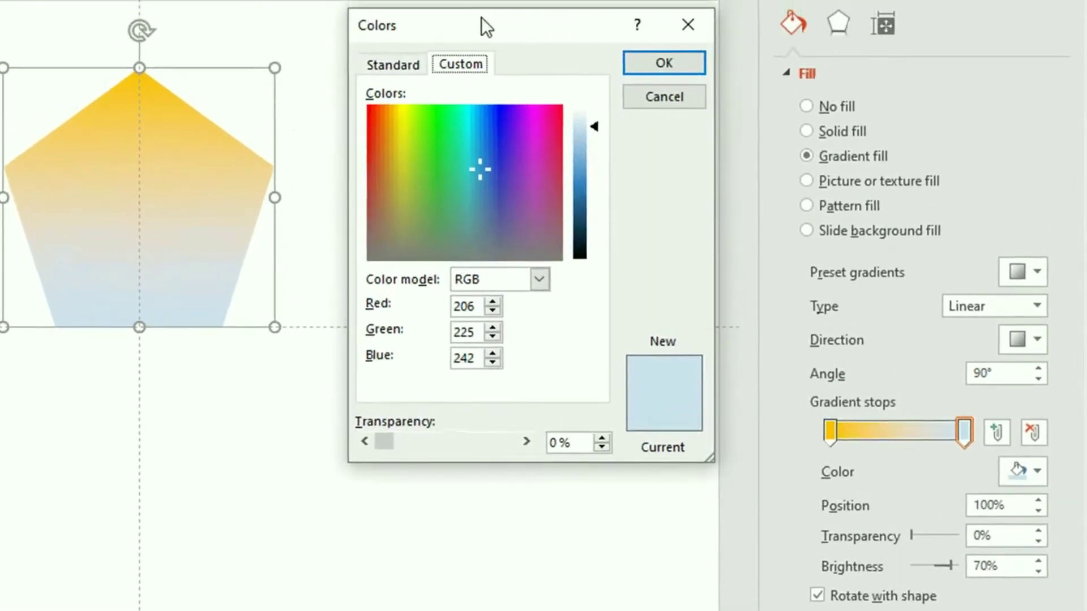
left_click(387, 64)
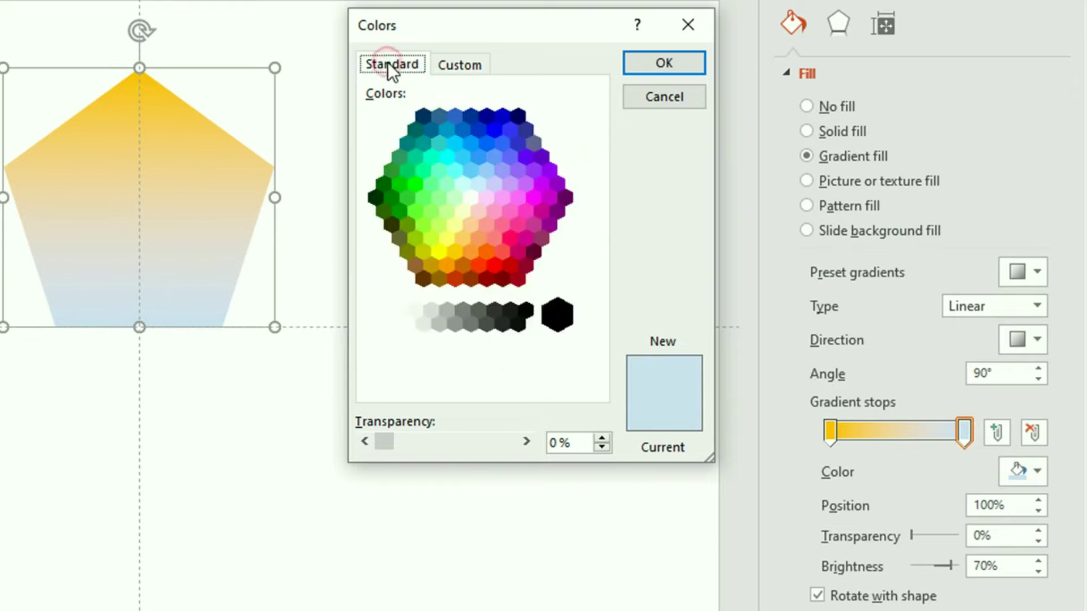
left_click(489, 256)
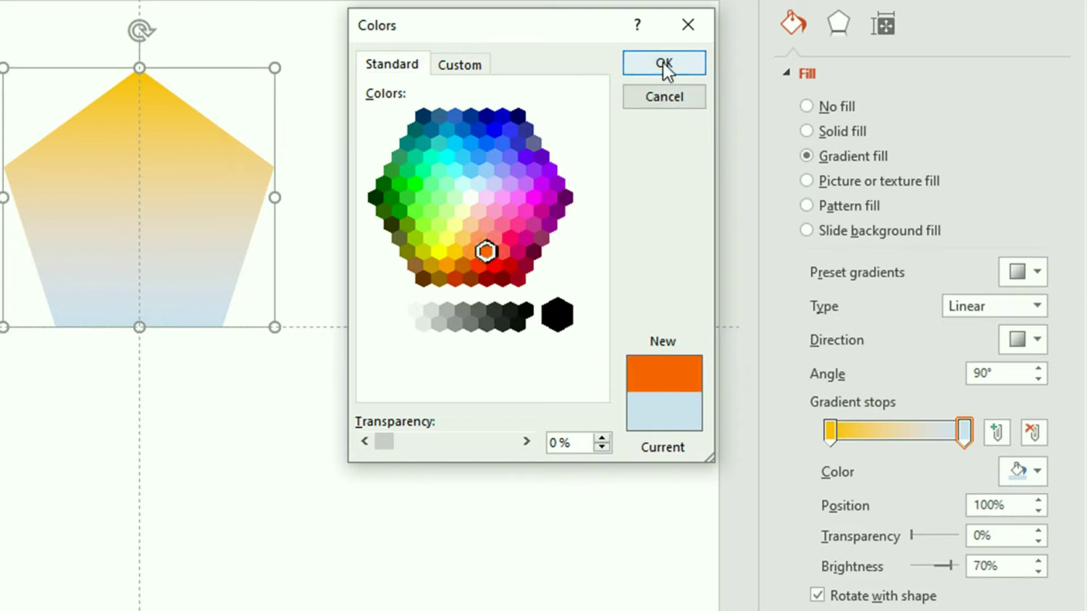
left_click(664, 62)
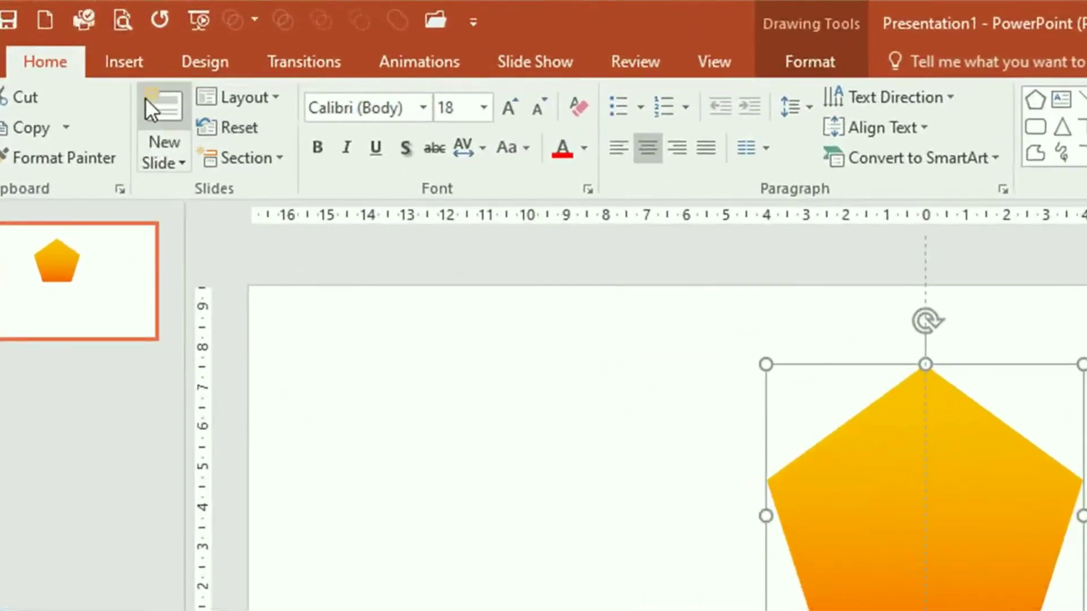
- Draw a small oval circle near the pentagon's top point
left_click(129, 63)
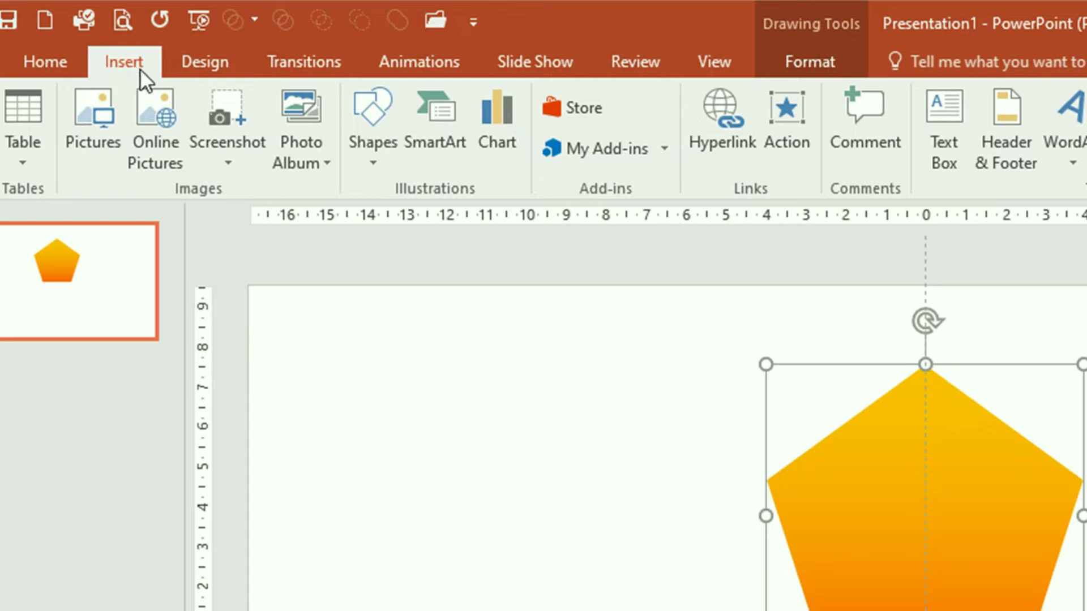
left_click(376, 160)
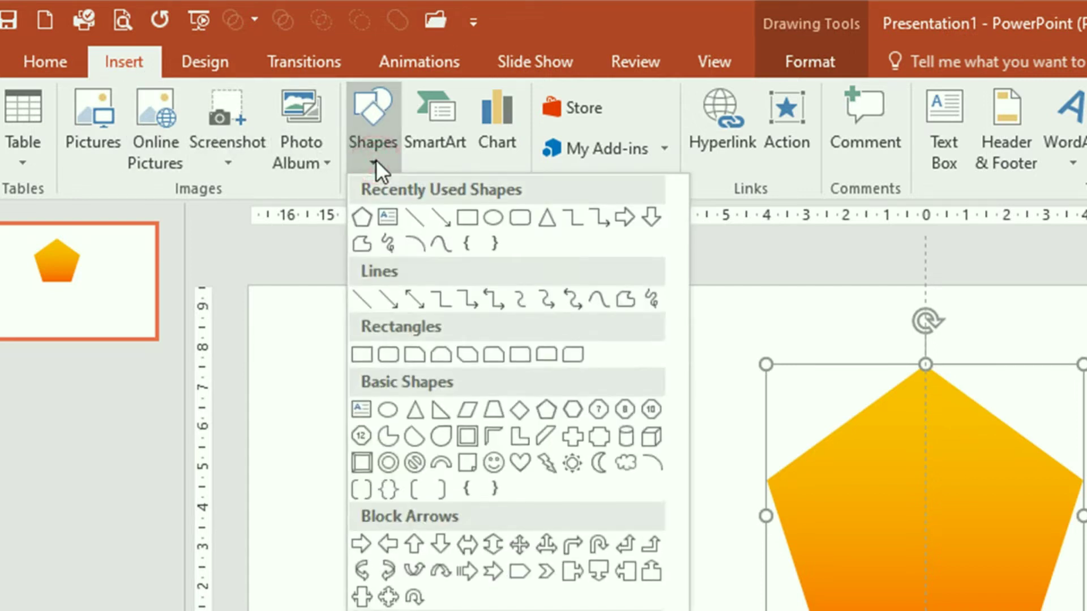
left_click(388, 411)
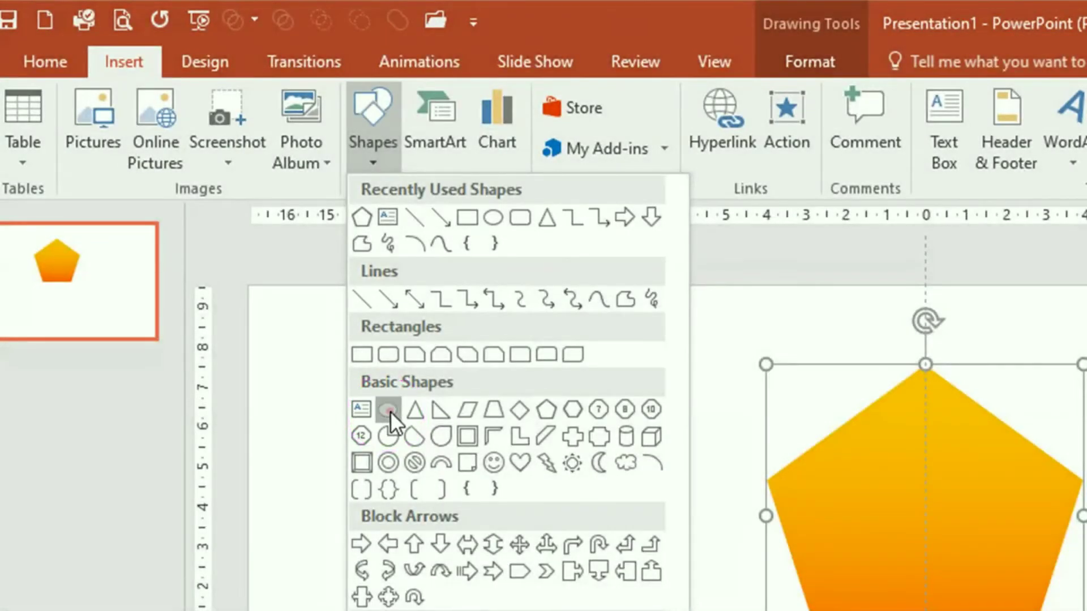
left_click(390, 411)
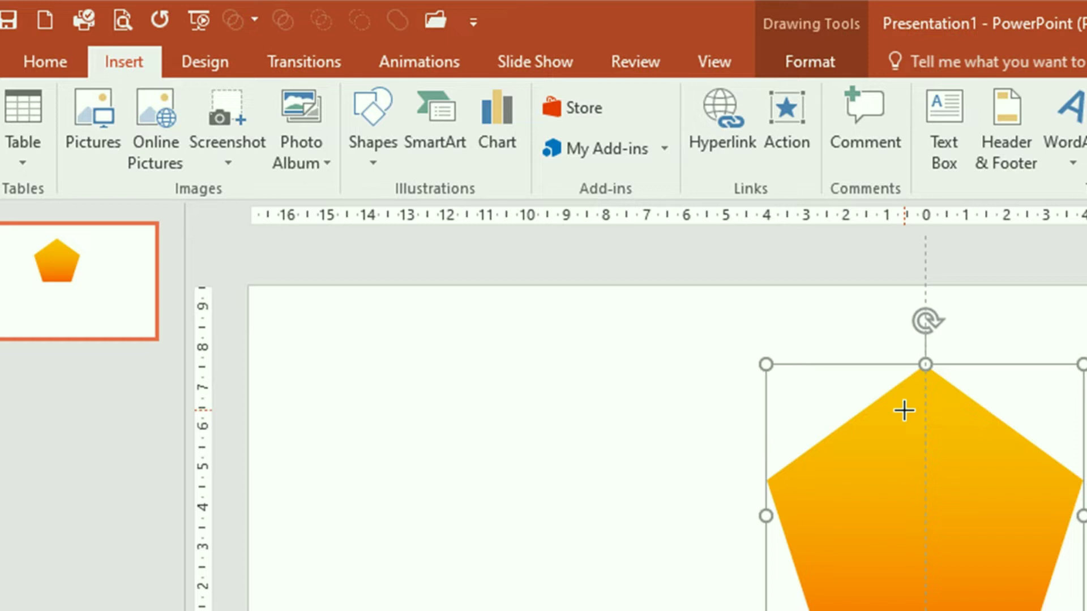
left_click_drag(905, 394, 938, 463)
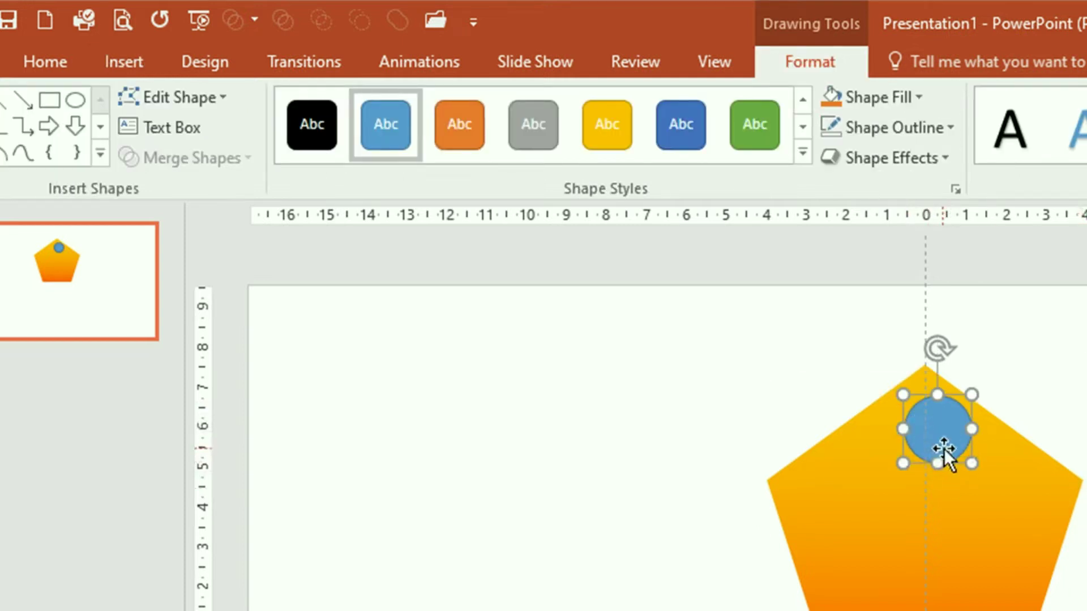
- Give the circle no outline and a white fill, and centre it on the vertical guide
left_click(950, 123)
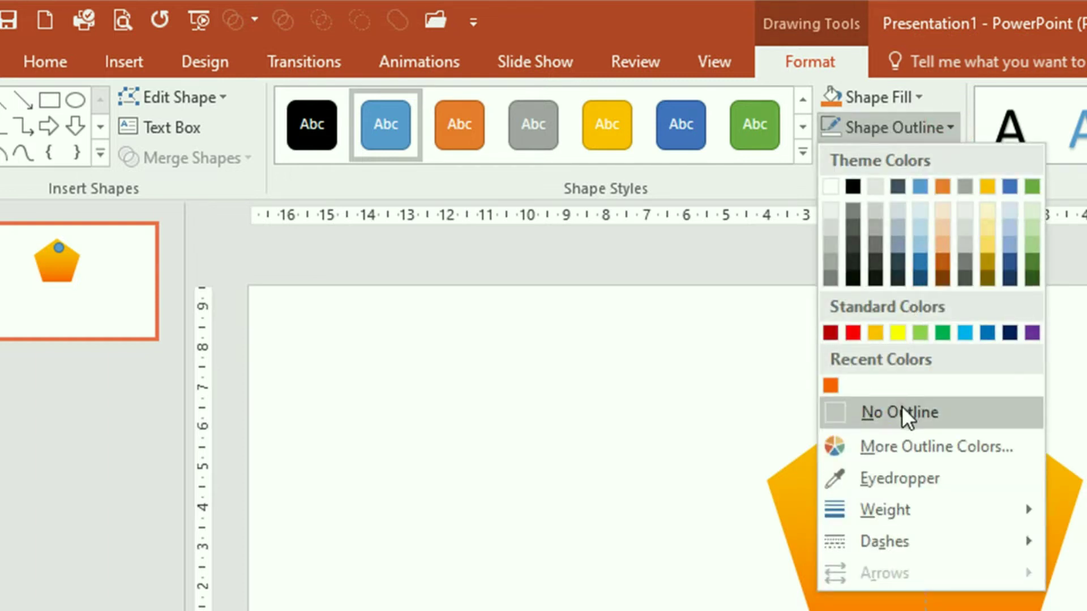
left_click(902, 408)
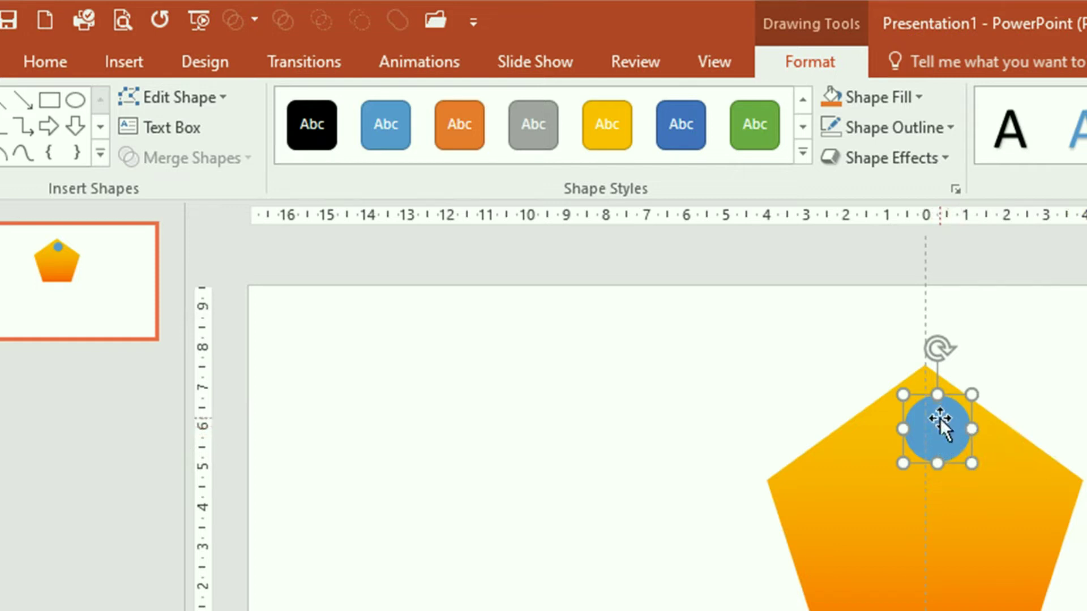
left_click(919, 98)
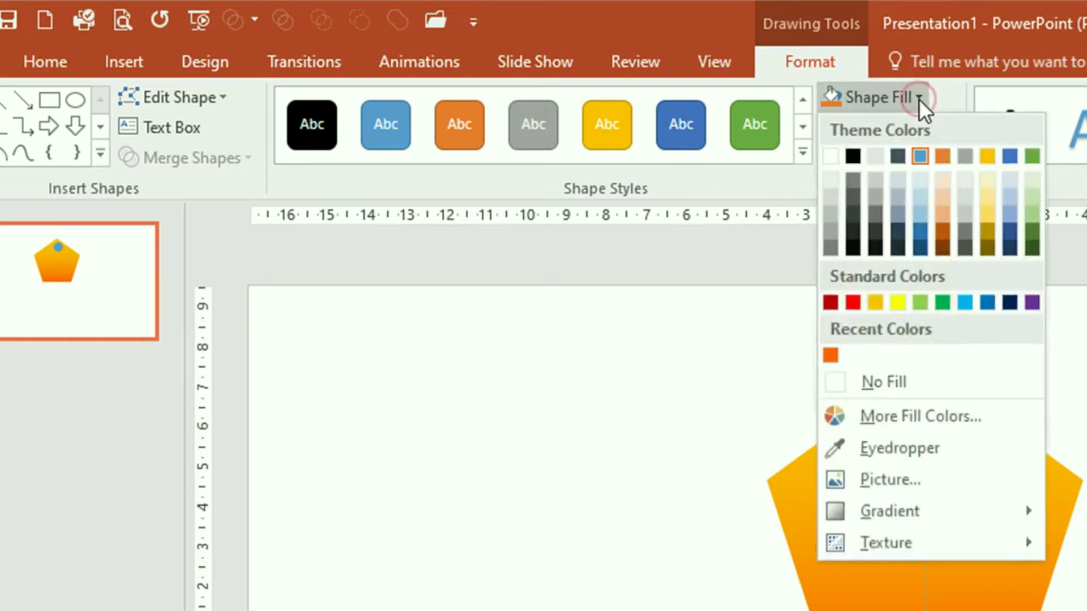
left_click(831, 157)
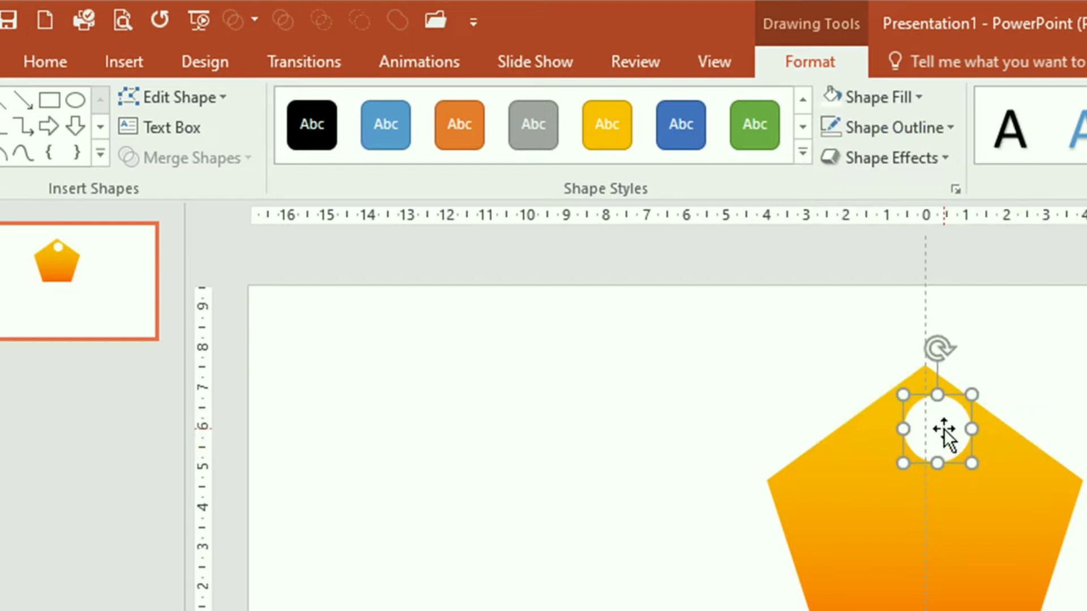
left_click_drag(943, 429, 938, 424)
left_click_drag(938, 425, 939, 422)
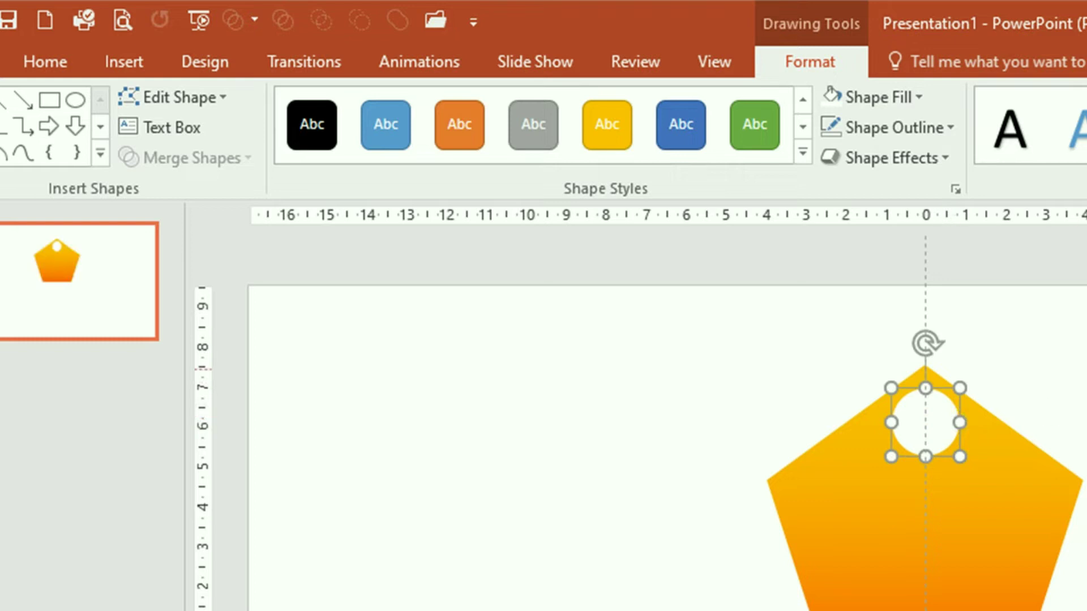
- Group the yellow-orange pentagon and its small white circle into one object
key("Escape")
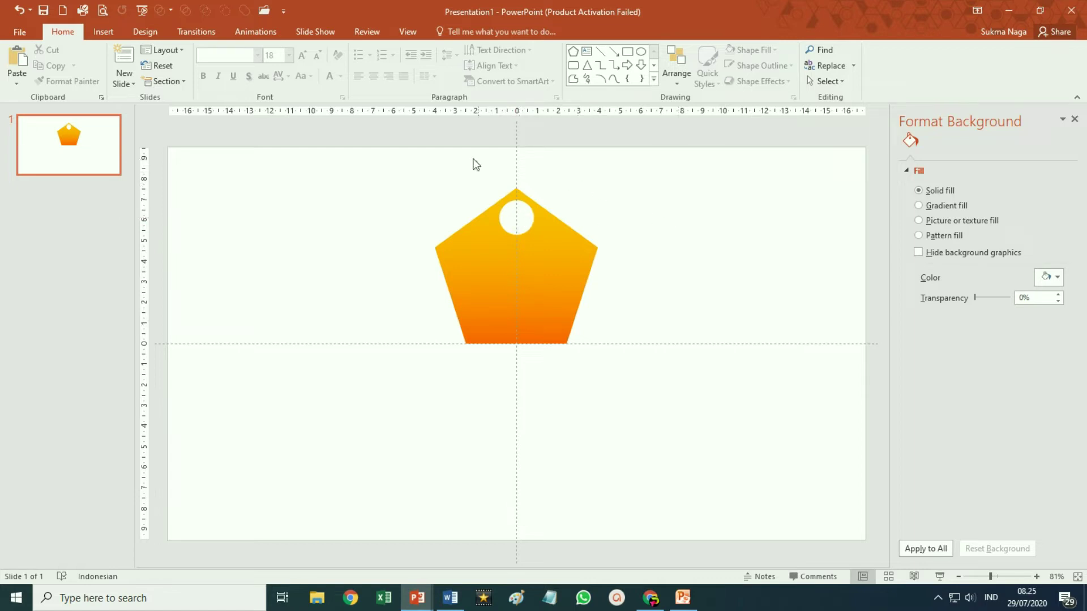
mouse_move(385, 160)
left_mouse_down()
mouse_move(638, 244)
mouse_move(667, 401)
left_mouse_up()
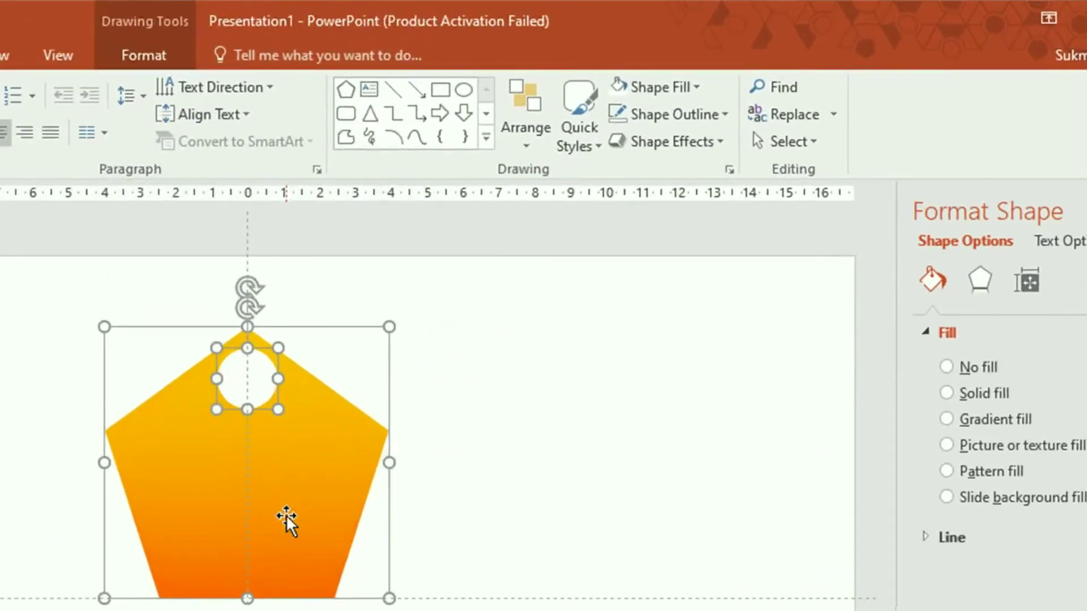
left_click(159, 57)
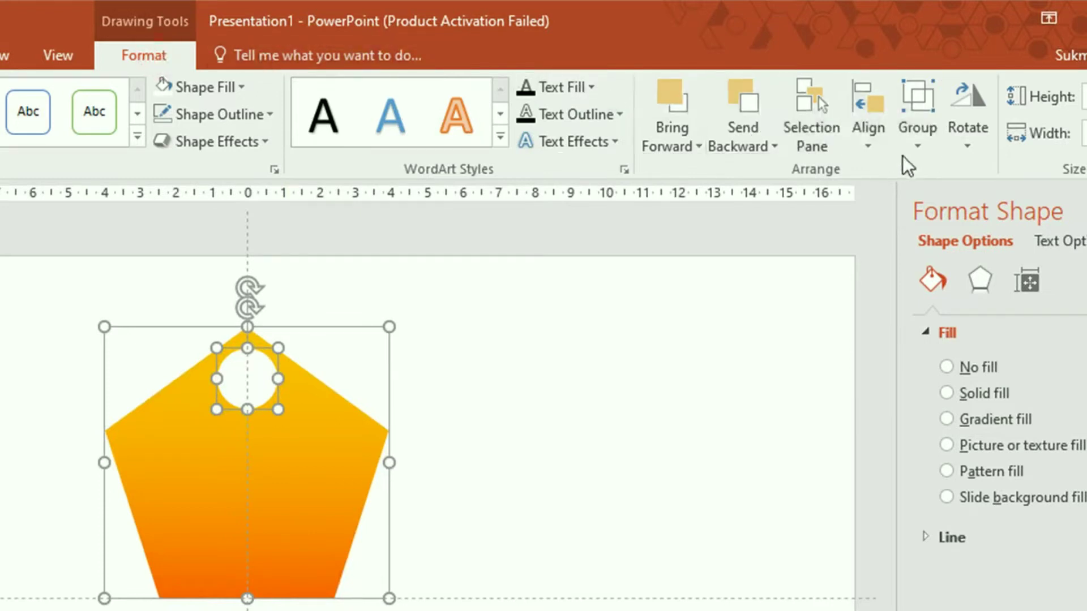
left_click(915, 149)
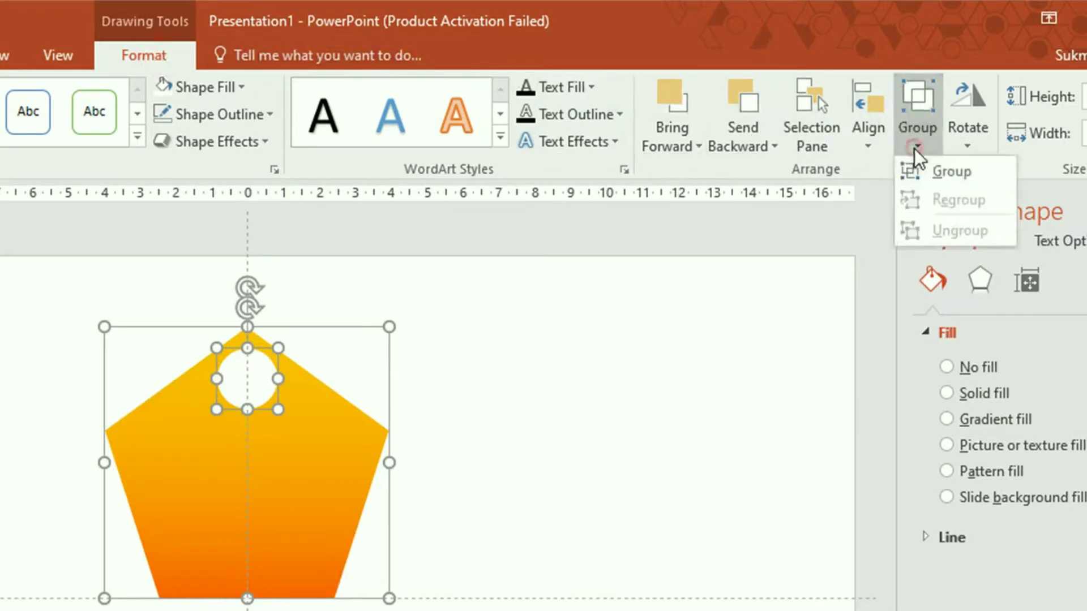
left_click(948, 171)
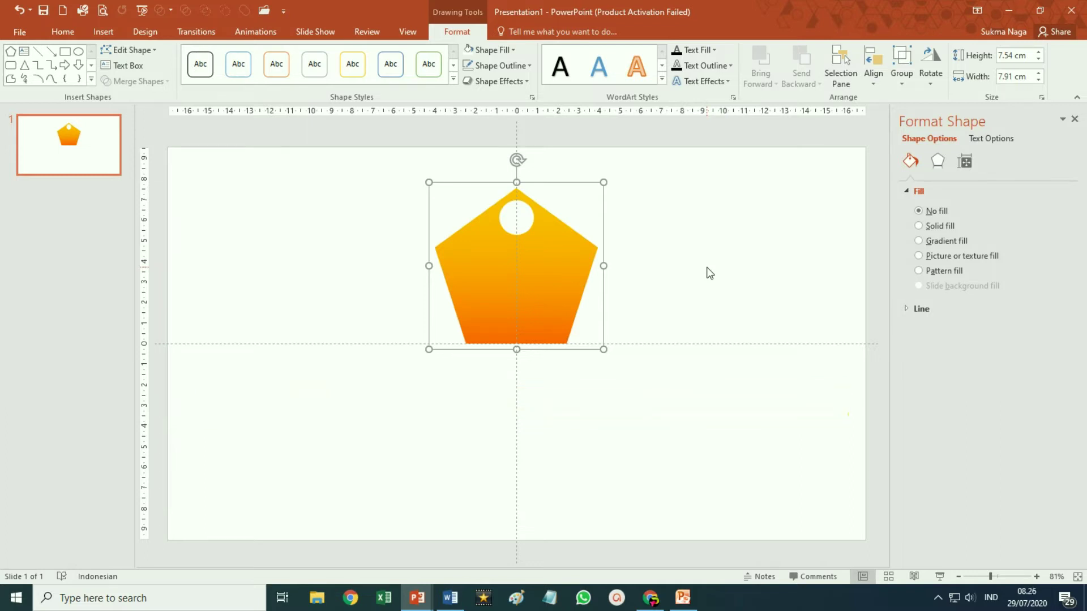
- Duplicate the grouped pentagon and rotate the copy to 36° in the Size settings
key("ctrl+d")
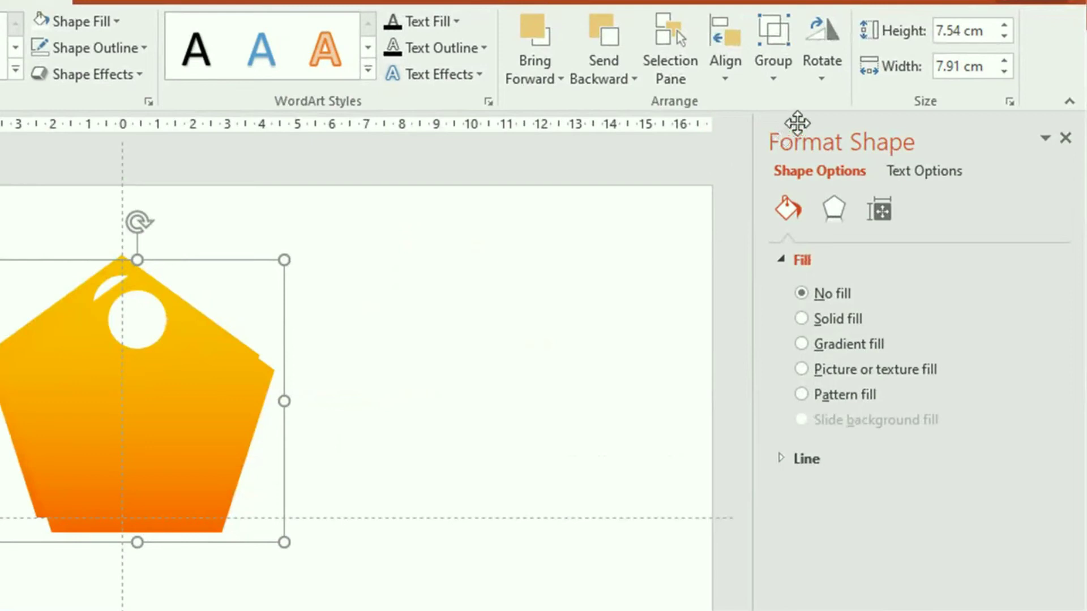
left_click(820, 79)
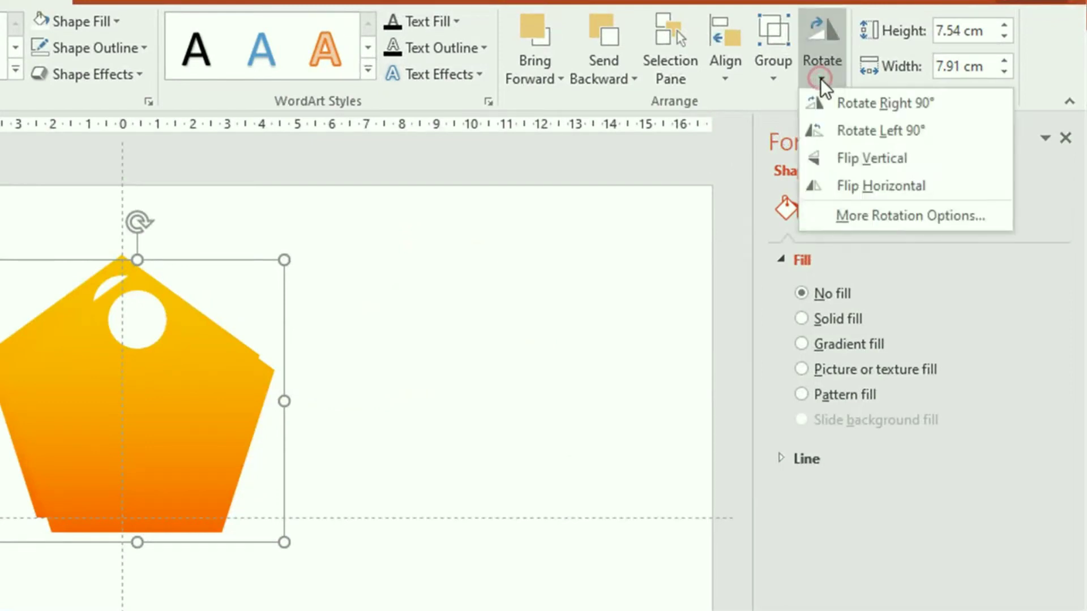
left_click(855, 216)
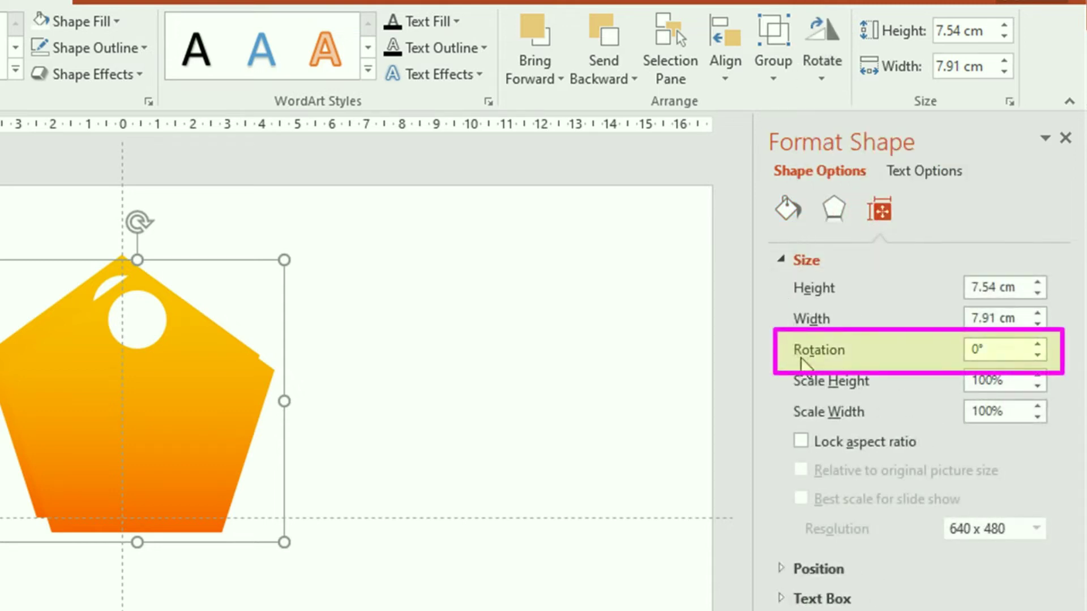
left_click(990, 349)
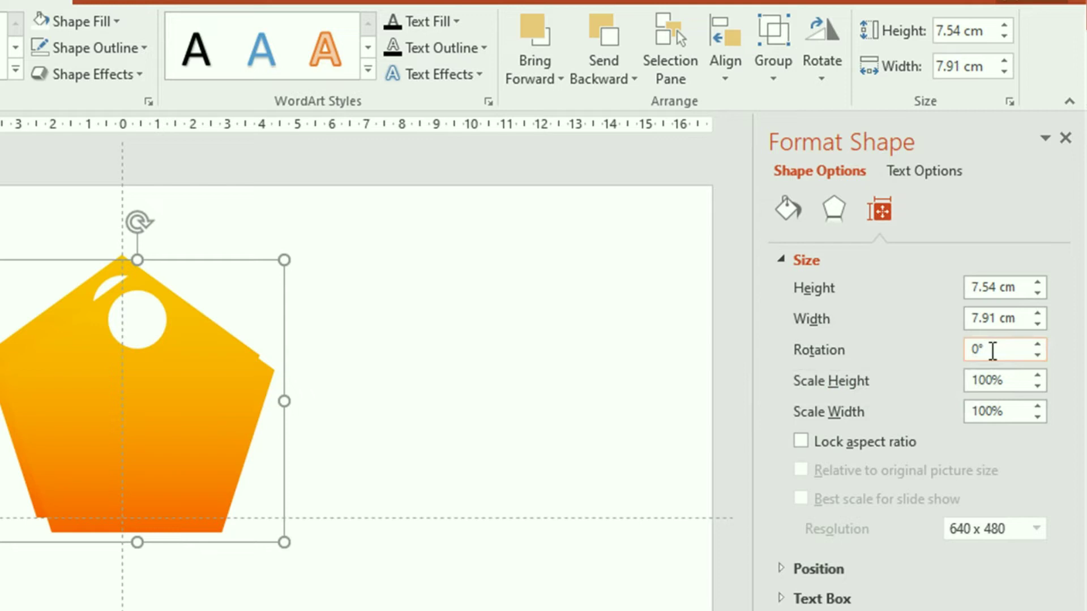
left_click(986, 349)
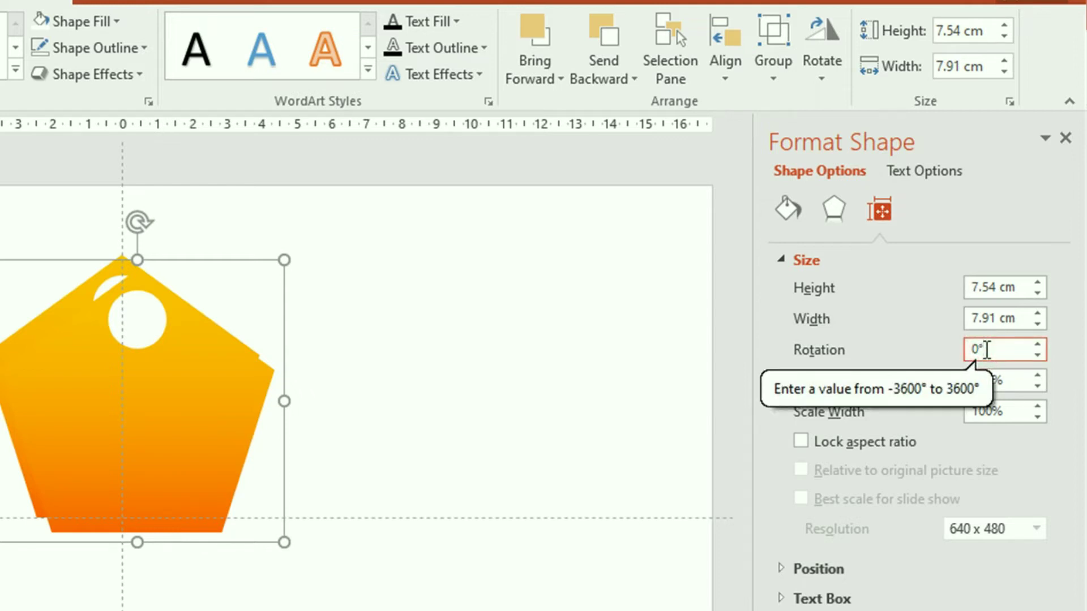
left_click_drag(985, 350, 935, 349)
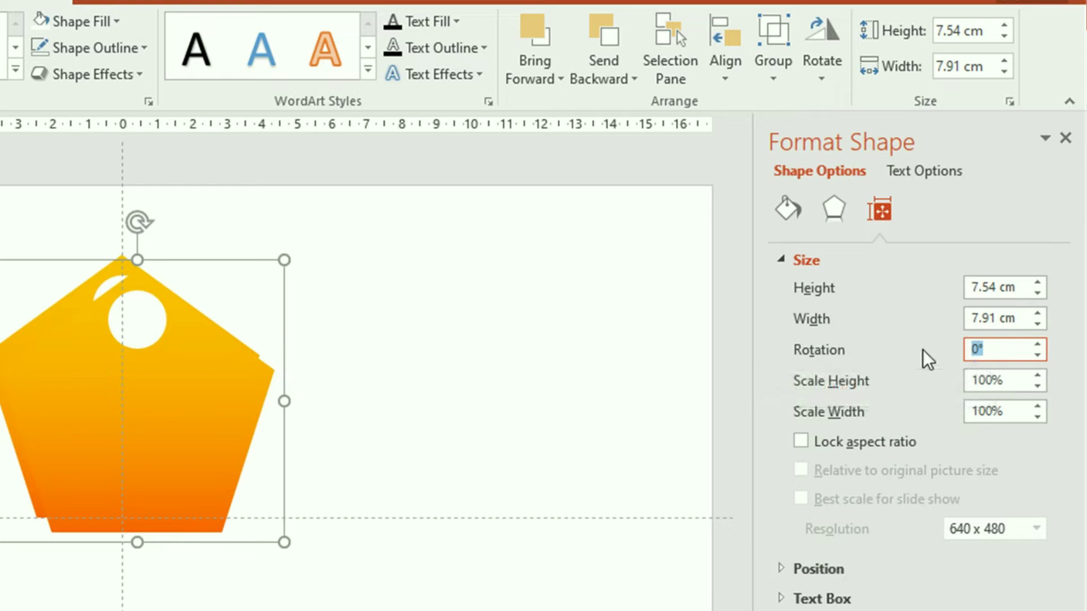
type("36")
key("Return")
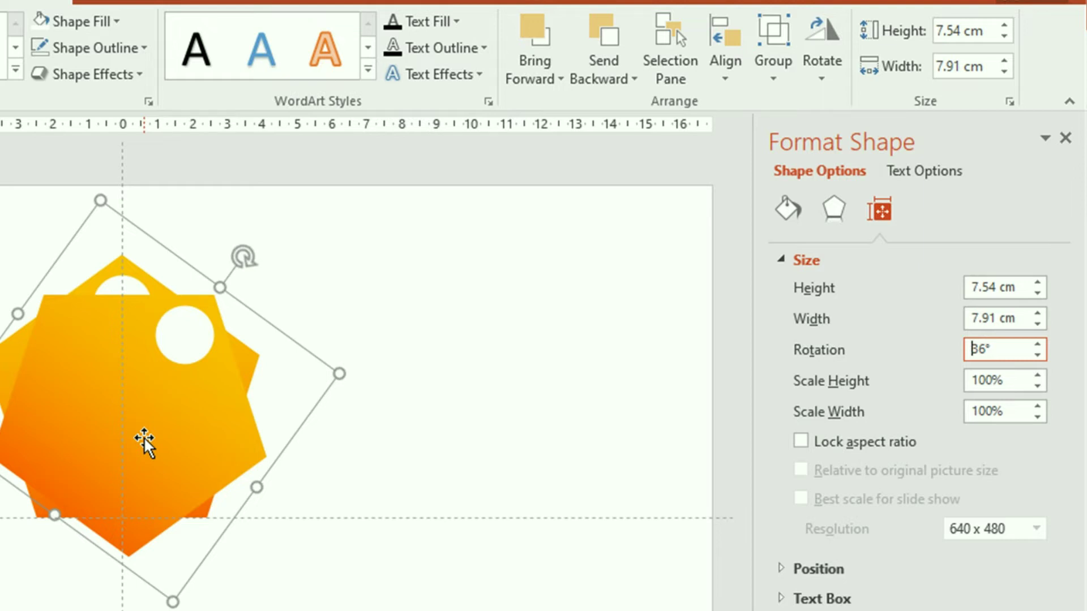
- Move the 36° pentagon to the right of the original, nudging it slightly down-right
left_click_drag(118, 407, 340, 469)
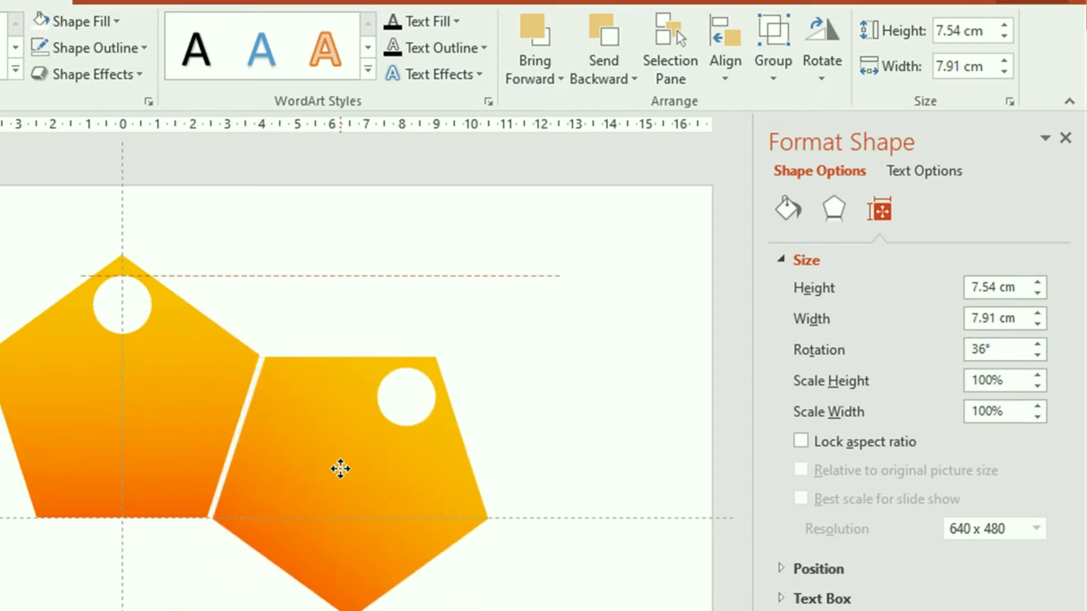
left_click_drag(340, 469, 341, 470)
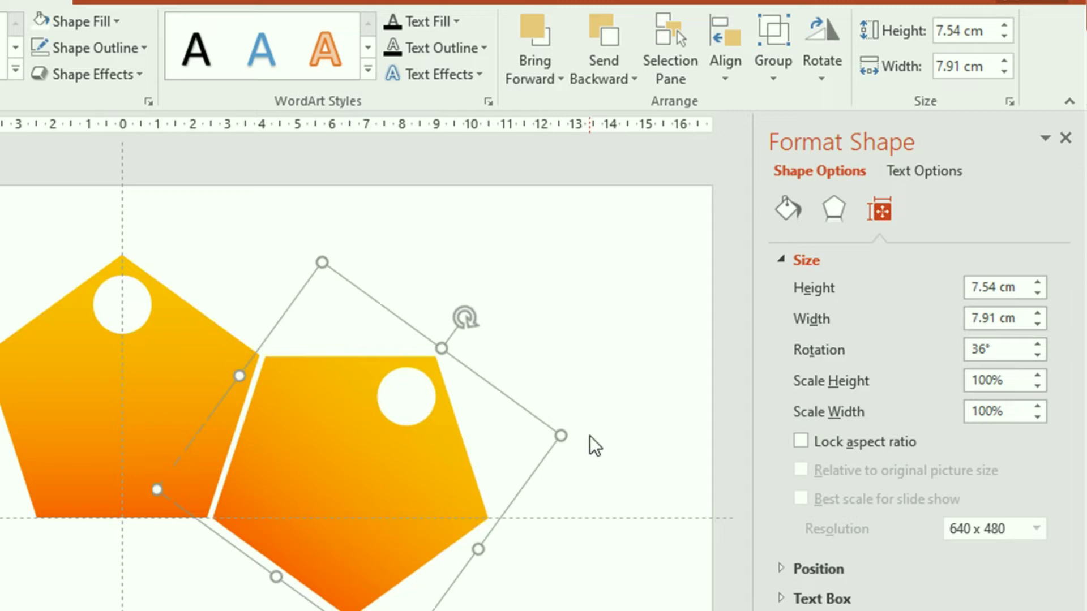
key("Down")
key("Right")
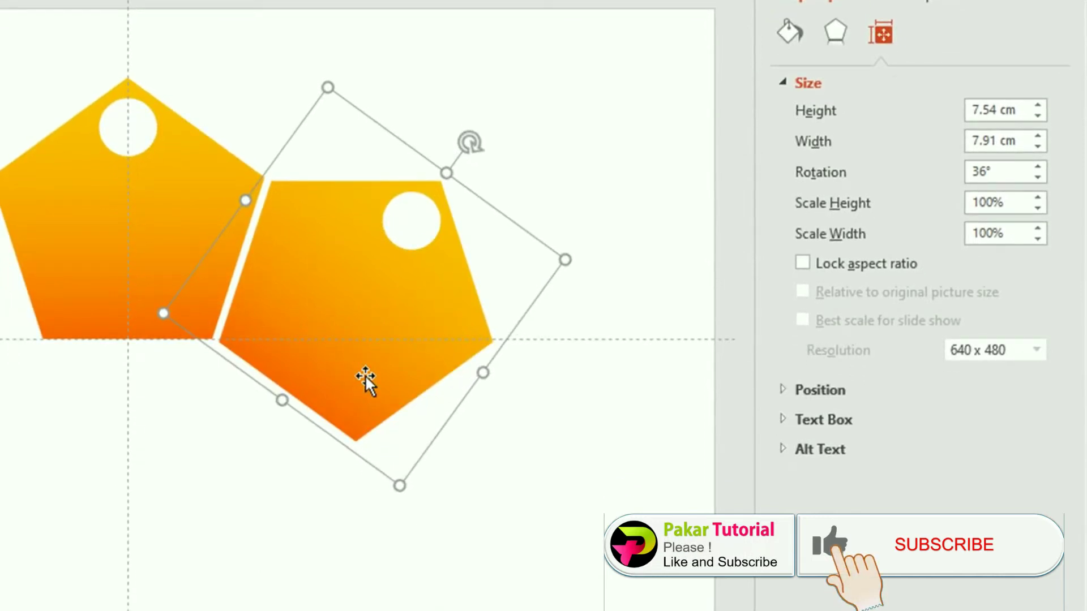
- Duplicate it, rotate the copy to 72°, and place it below the second pentagon
key("ctrl+d")
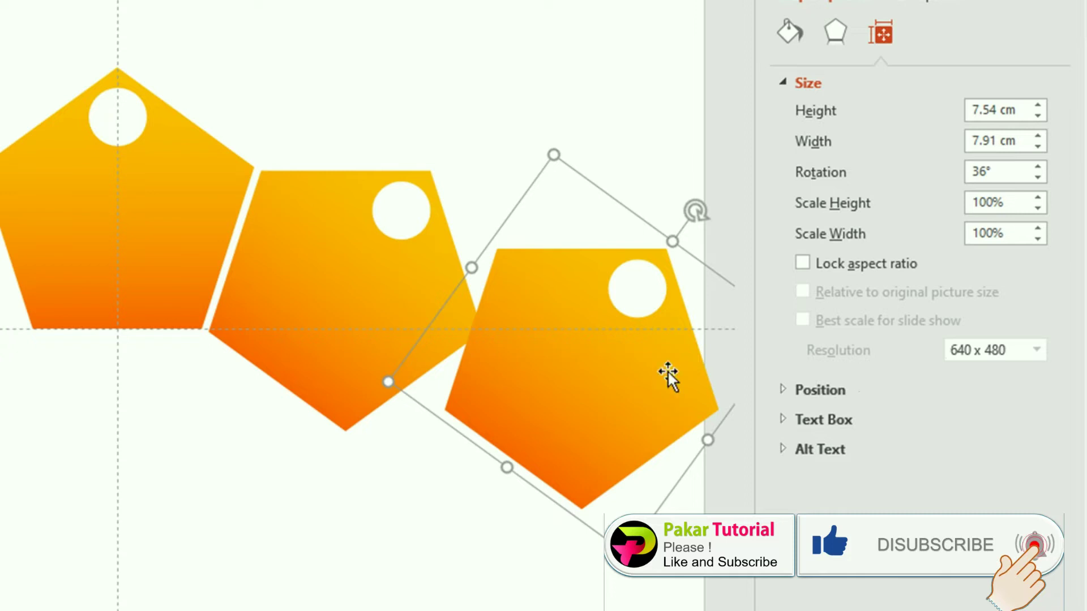
left_click(994, 172)
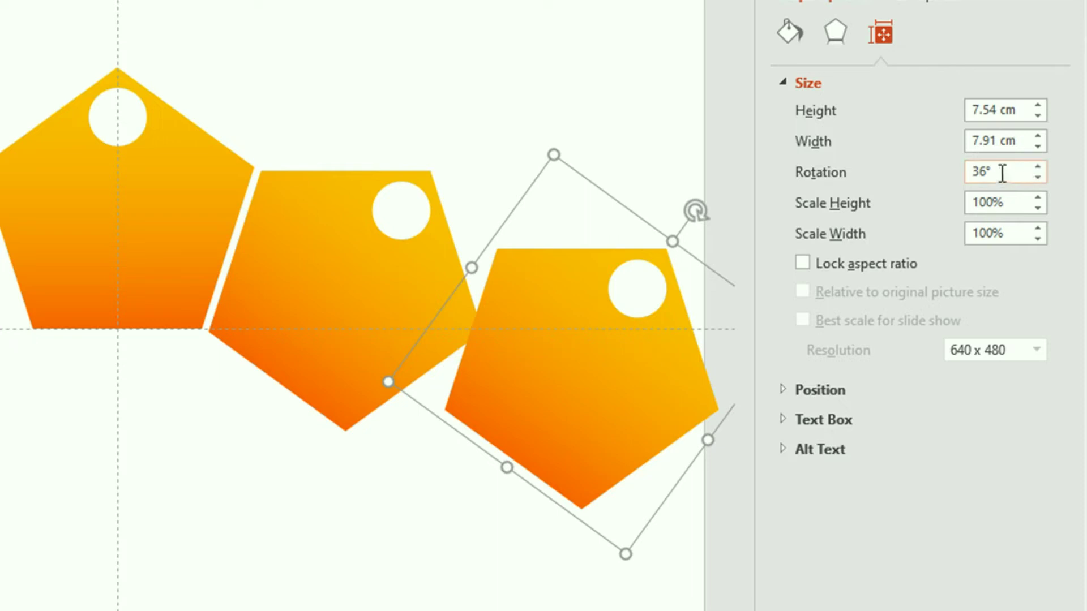
left_click_drag(985, 170, 965, 170)
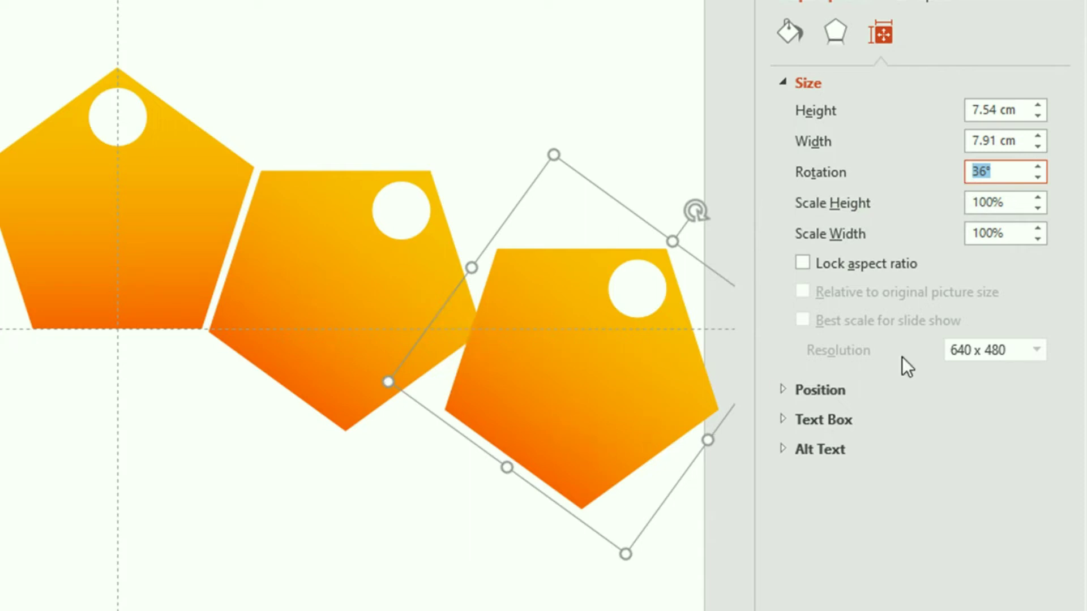
type("72")
key("Return")
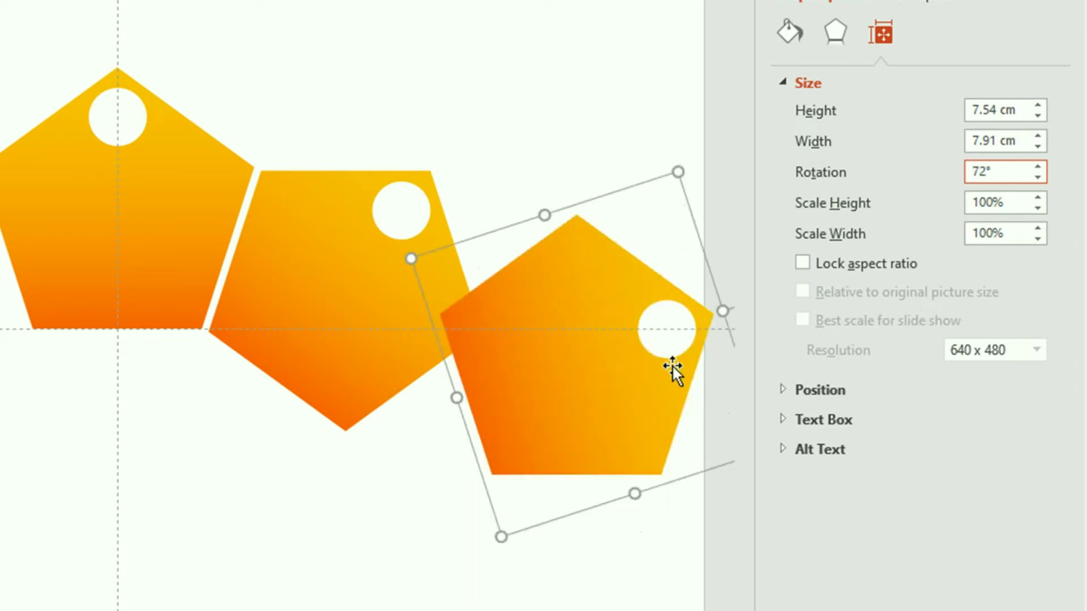
mouse_move(587, 308)
left_mouse_down()
mouse_move(582, 368)
mouse_move(512, 439)
left_mouse_up()
key("ctrl+Left")
key("ctrl+Down")
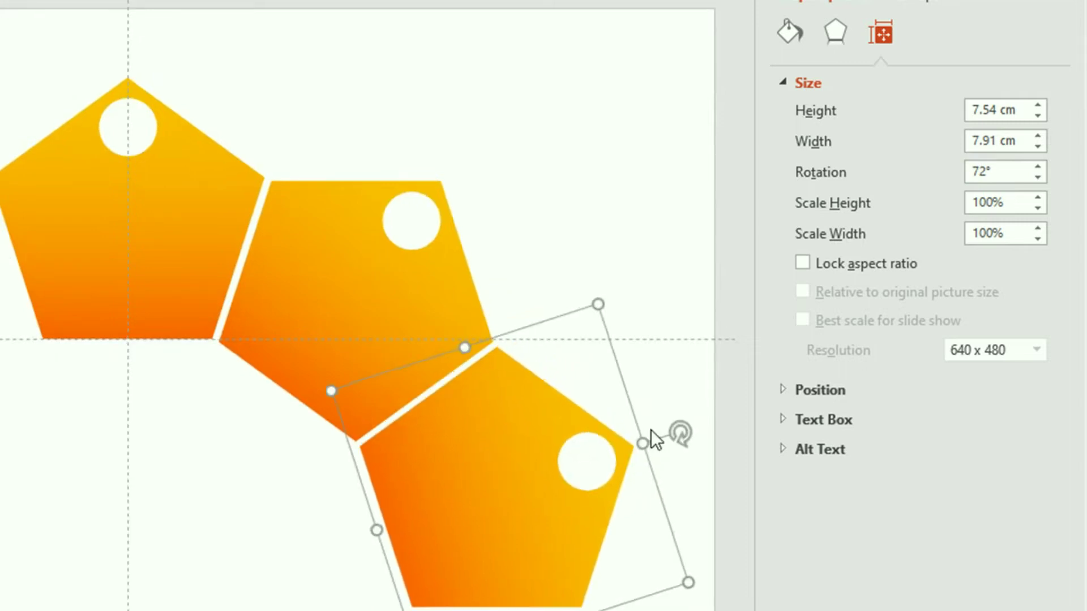
key("ctrl+Down")
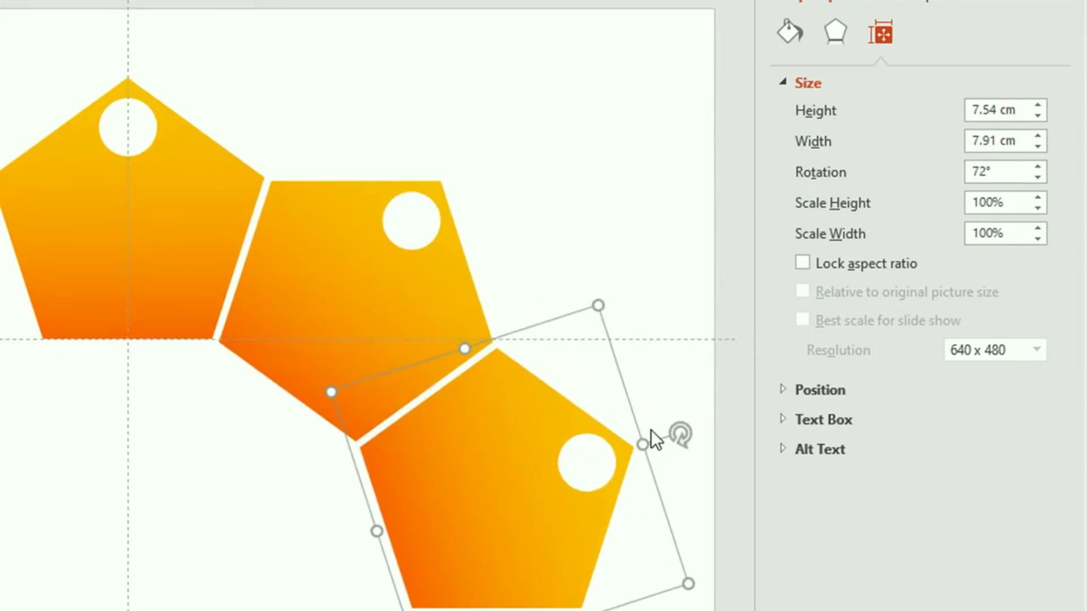
key("ctrl+Down")
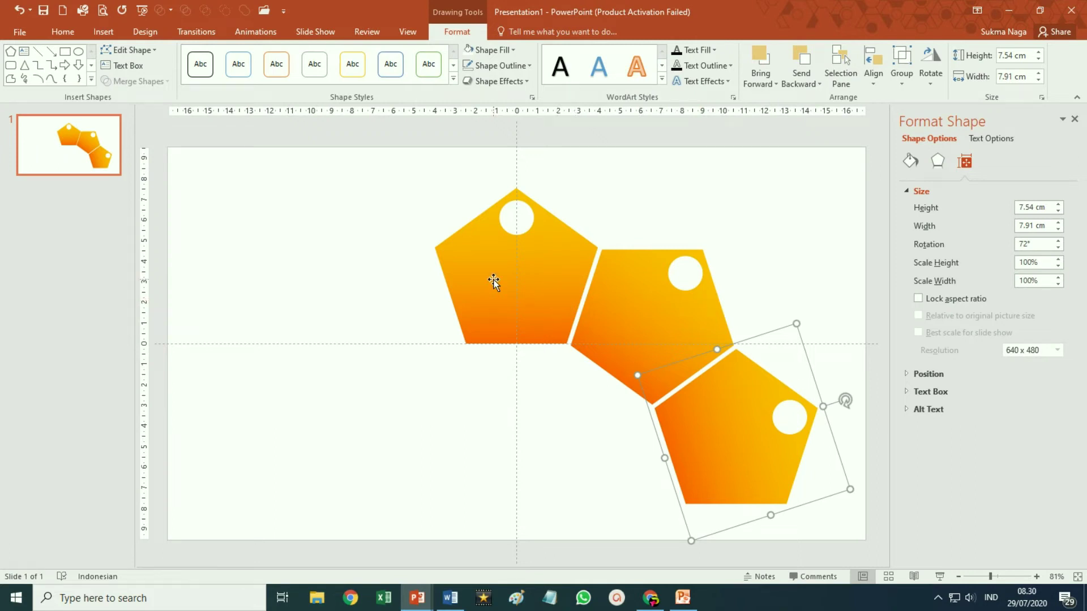
- Copy the top pentagon, rotate it to -36°, and place it left of the top one
left_click(495, 280)
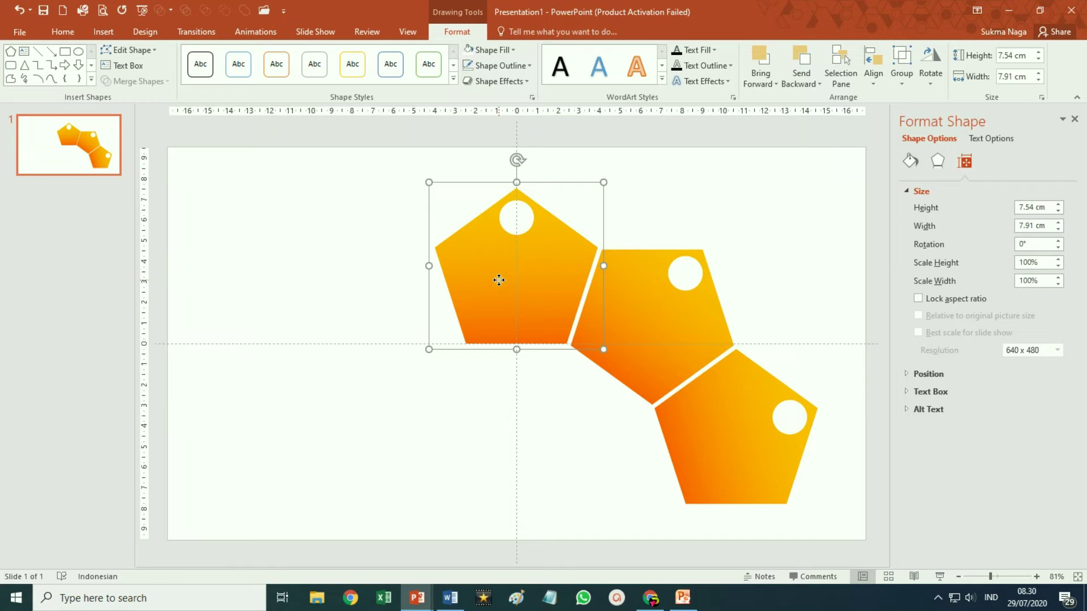
left_click_drag(499, 281, 499, 281)
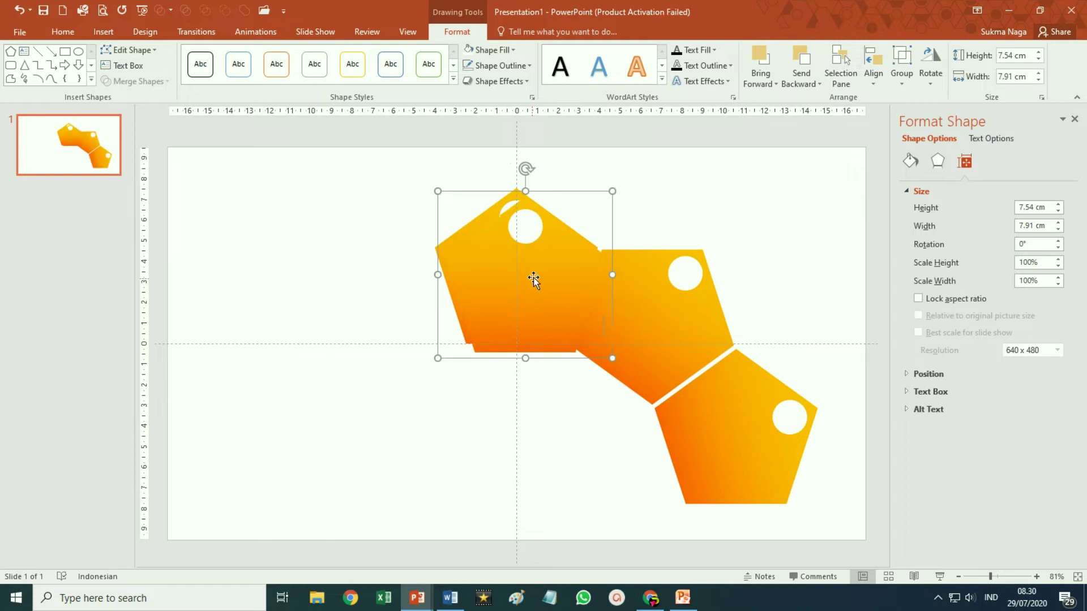
left_click_drag(537, 291, 453, 307)
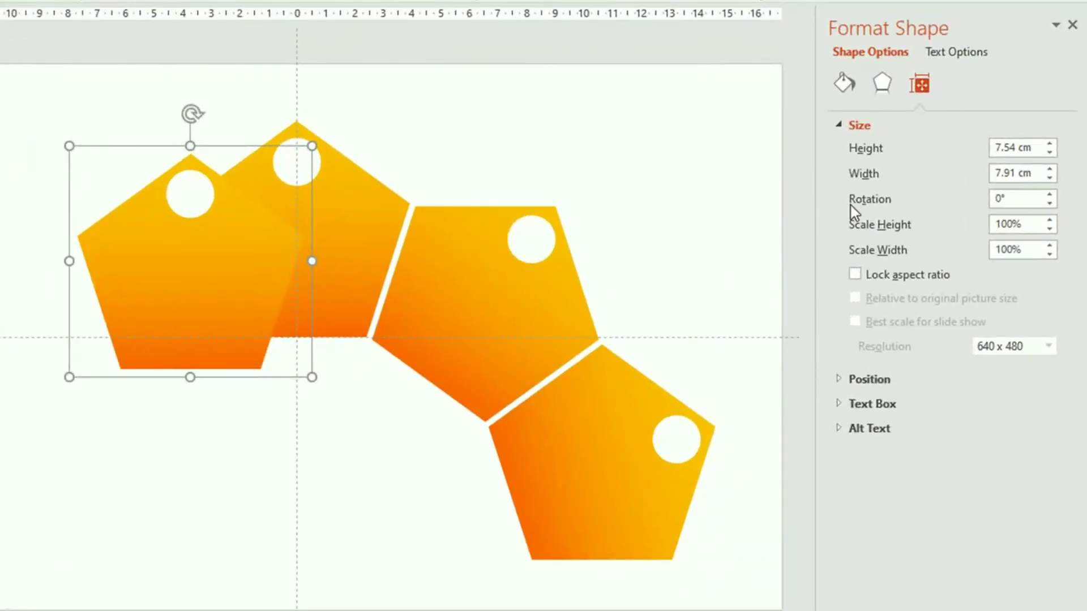
double_click(1013, 199)
type("-36")
key("Return")
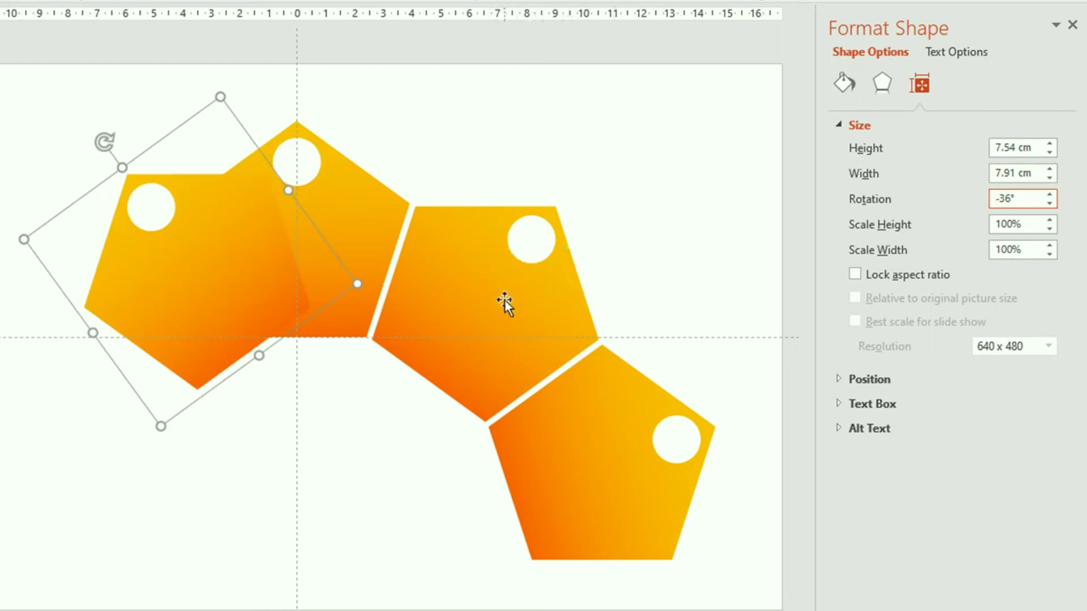
left_click_drag(166, 294, 128, 306)
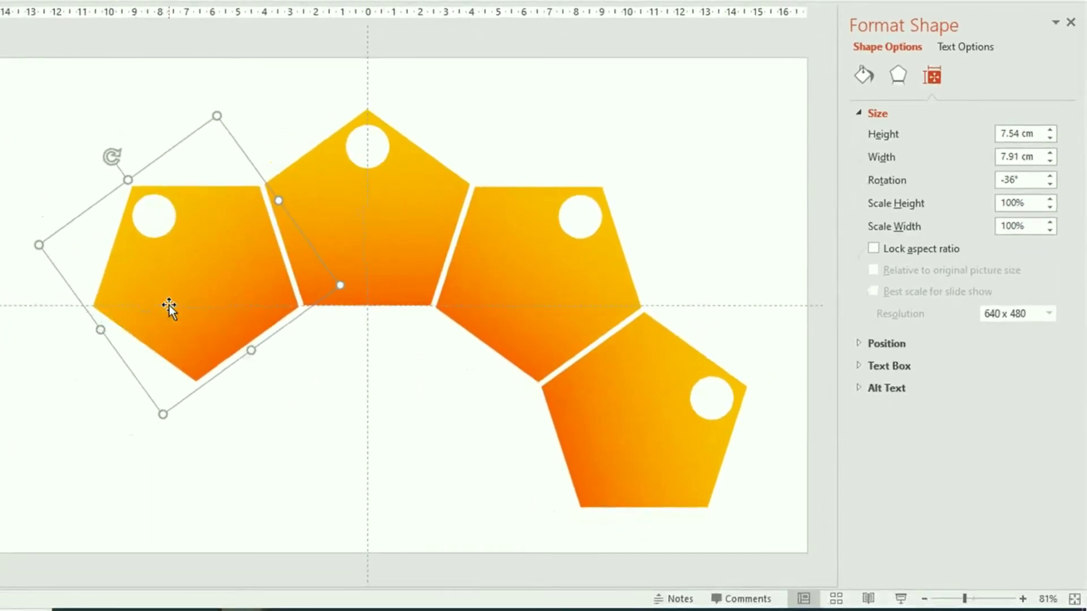
- Add another copy rotated to -72° at the arch's lower-left end
left_click_drag(169, 305, 29, 334)
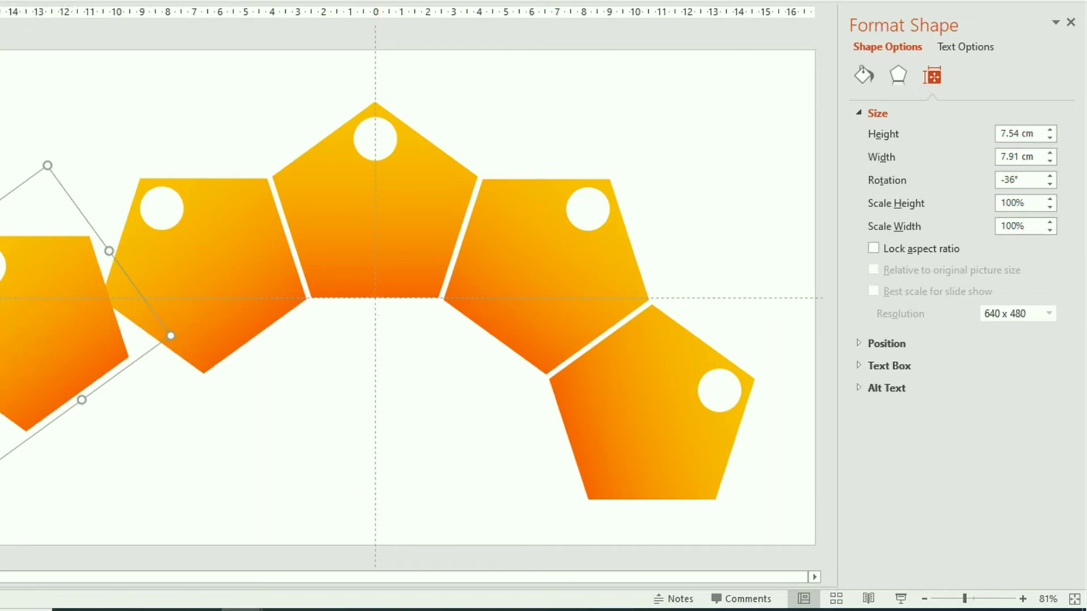
left_click(1009, 180)
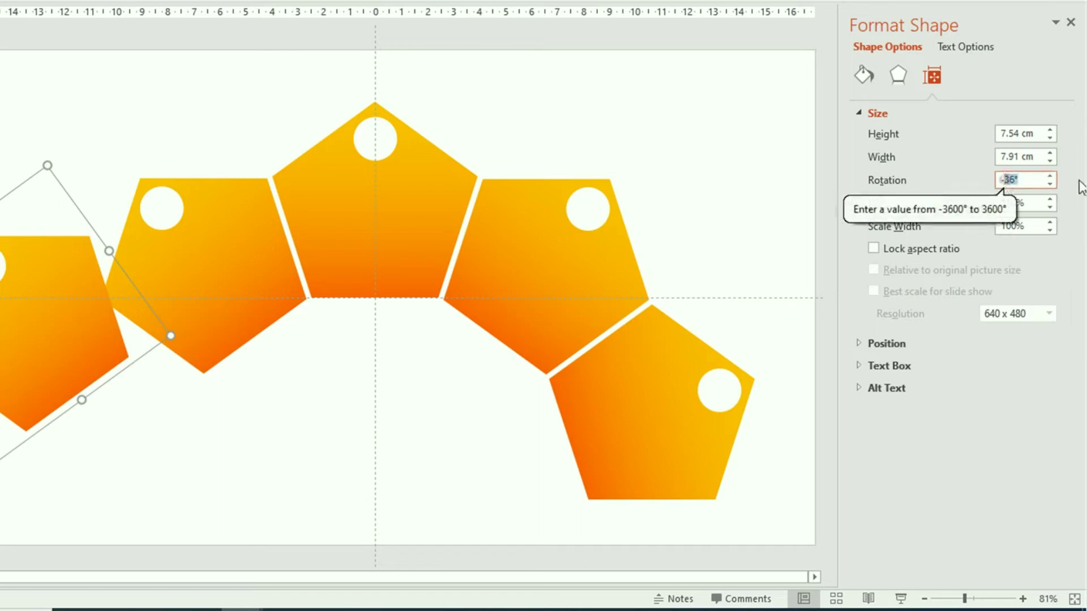
type("-72")
key("Return")
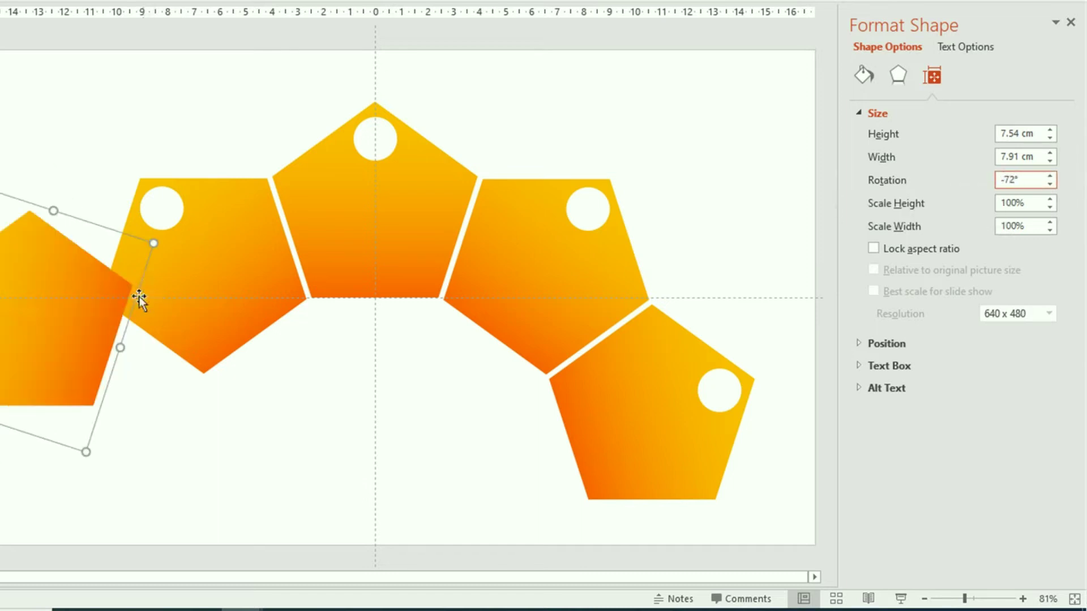
left_click(44, 303)
mouse_move(43, 303)
left_mouse_down()
mouse_move(49, 368)
mouse_move(105, 404)
left_mouse_up()
left_click(311, 520)
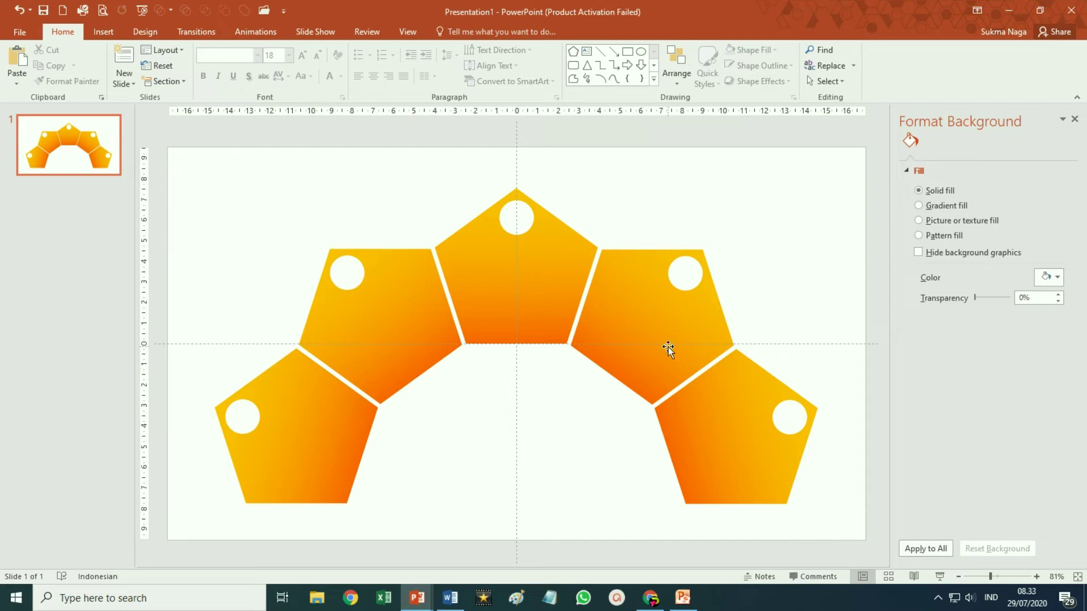
- Shift the 36° pentagon's gradient stops to 57% and 100% and make the end colour Dark Red
left_click(650, 320)
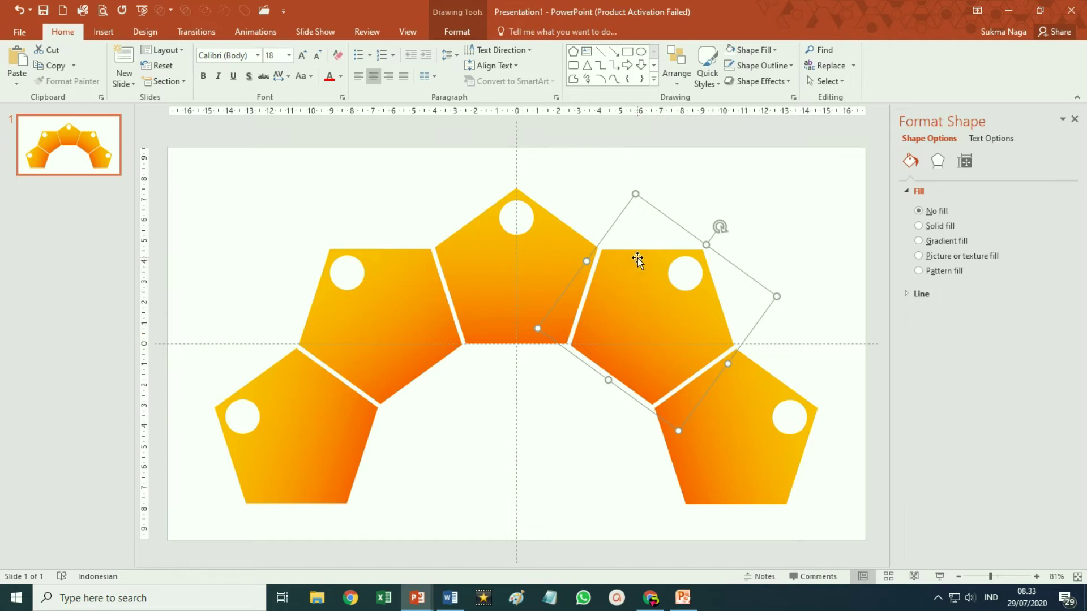
left_click(616, 328)
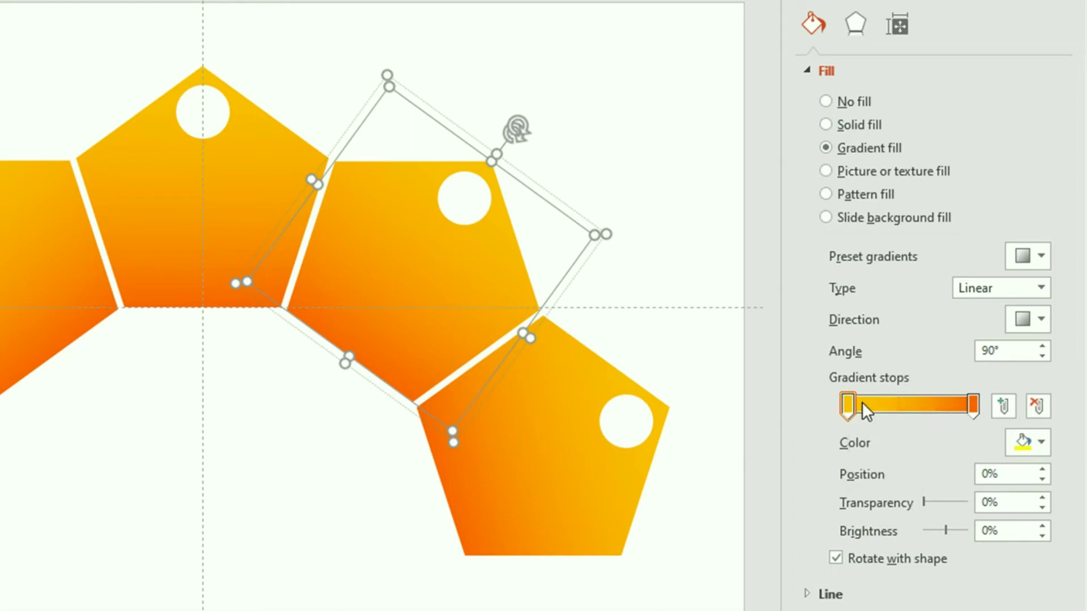
mouse_move(846, 411)
left_mouse_down()
mouse_move(916, 415)
mouse_move(848, 409)
left_mouse_up()
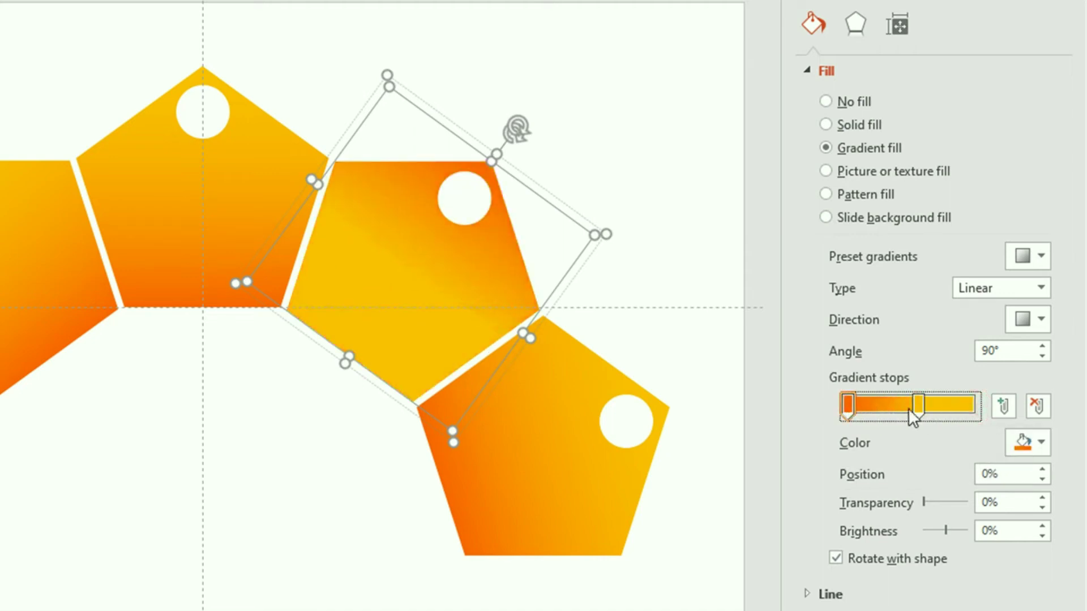
left_click_drag(918, 403, 974, 406)
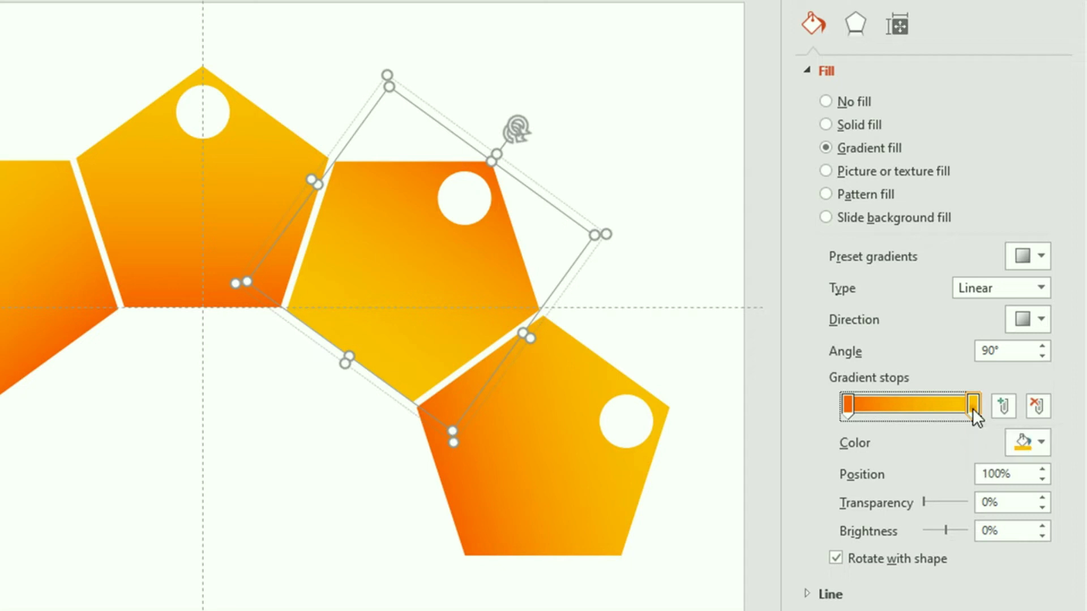
left_click(1041, 445)
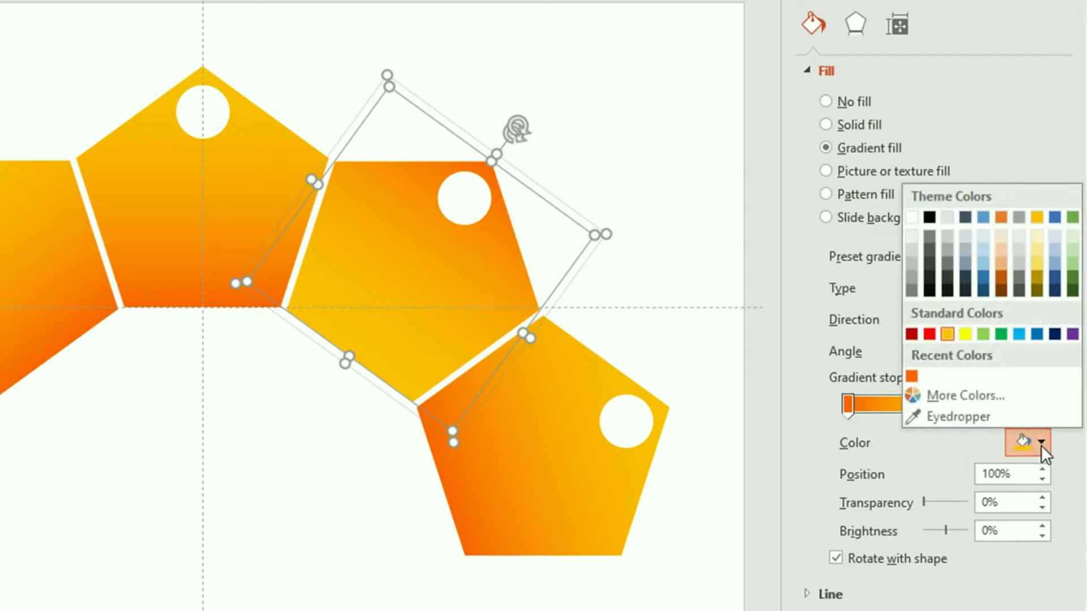
left_click(912, 334)
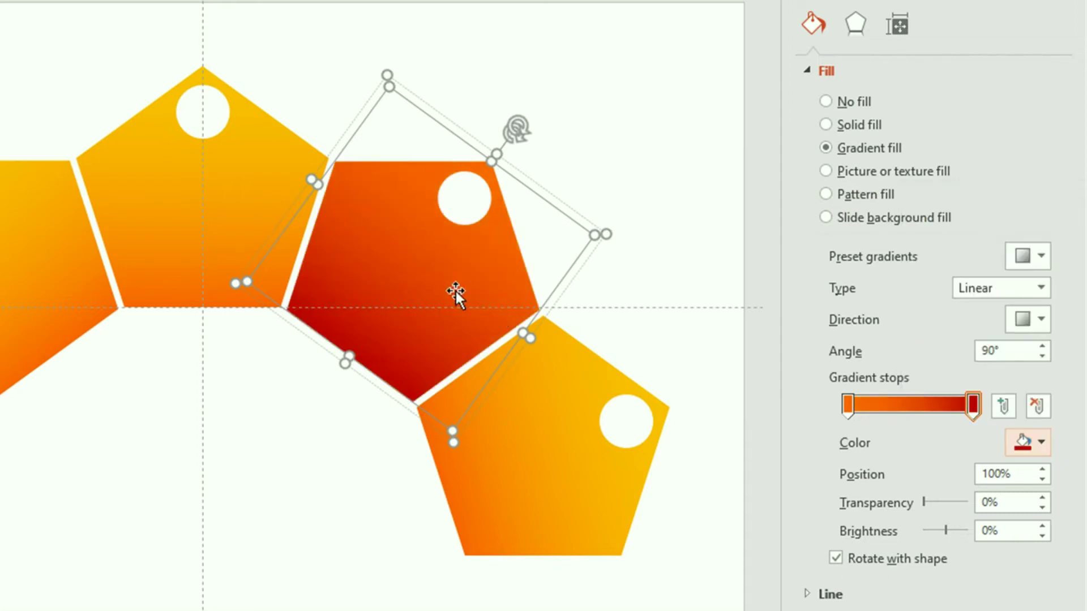
left_click(539, 507)
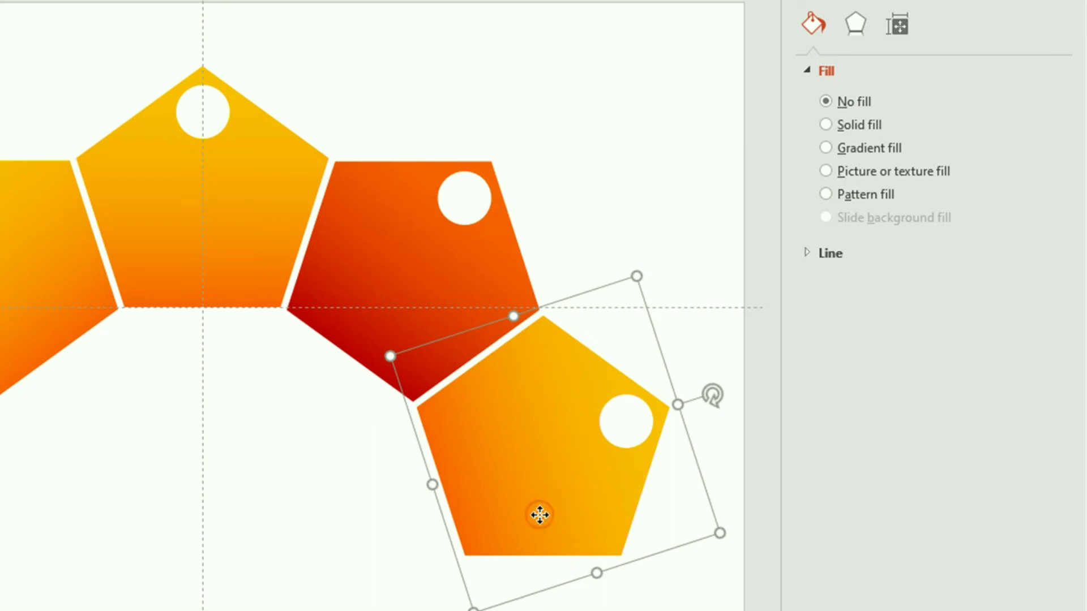
- Set the lower-right pentagon's starting gradient stop to Dark Red and its ending stop to a deeper red from More Colors
left_click(539, 515)
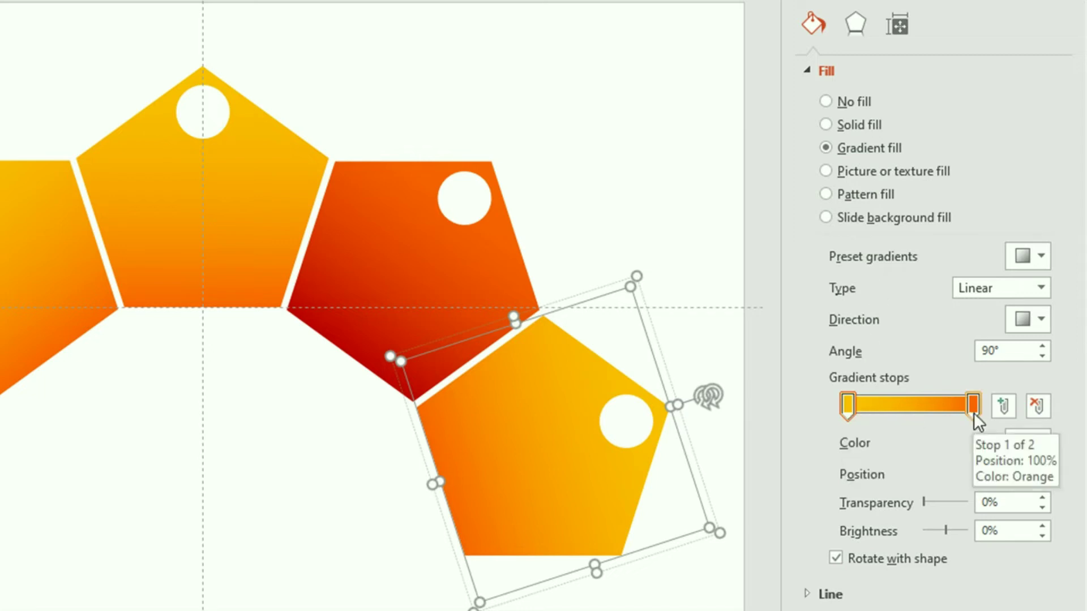
left_click(849, 406)
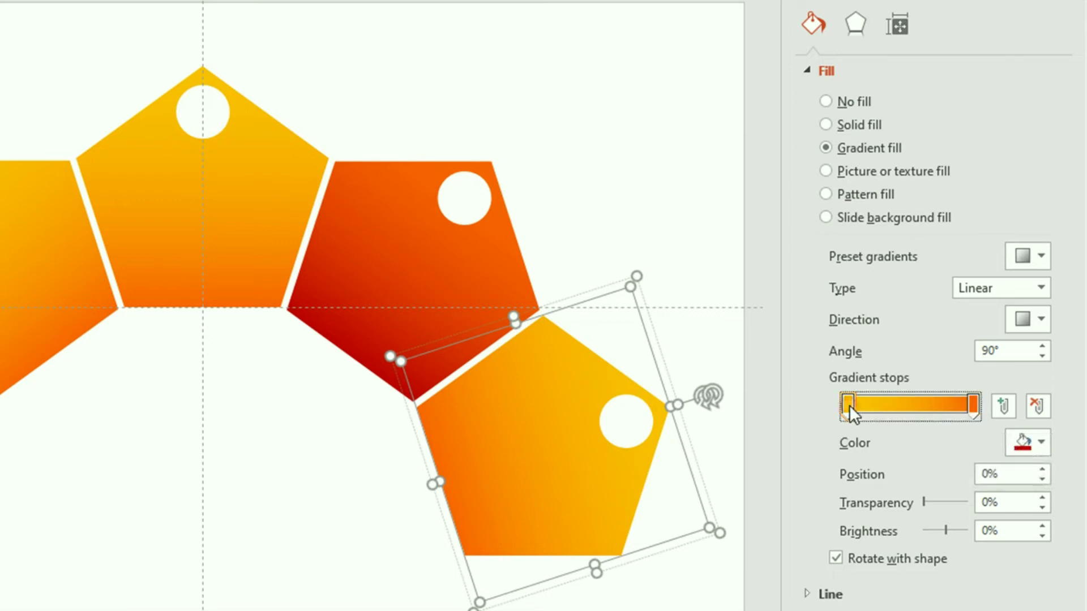
left_click(1041, 442)
left_click(911, 333)
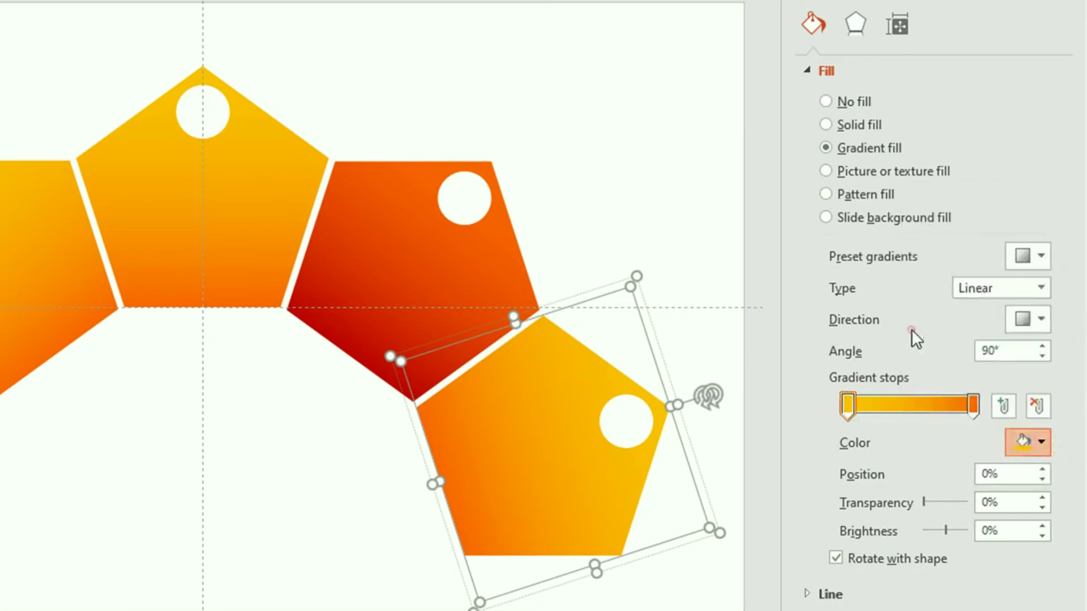
left_click(972, 406)
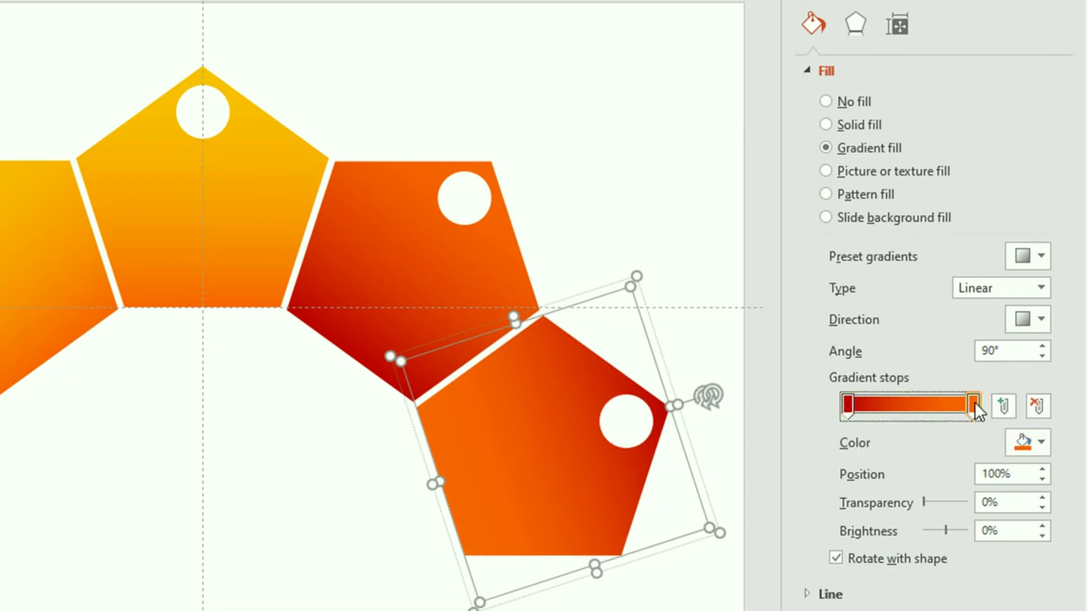
left_click(1039, 440)
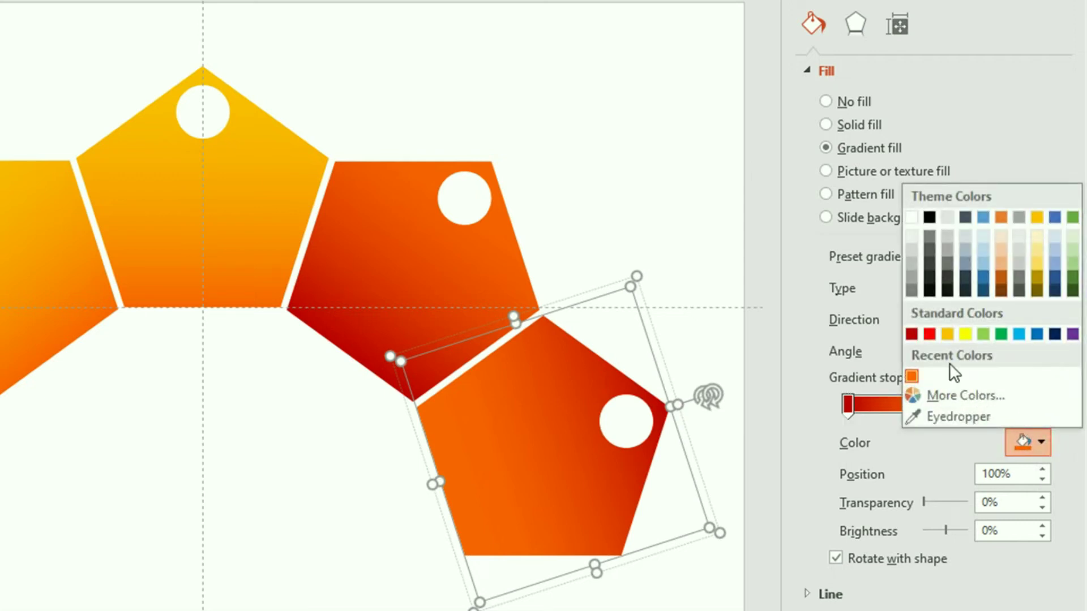
left_click(976, 395)
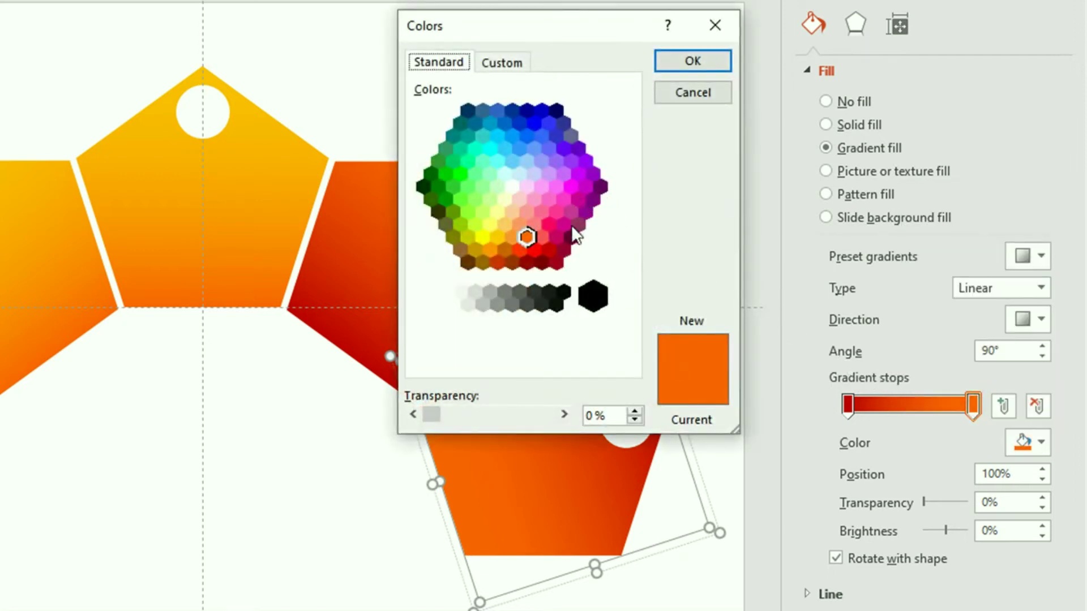
left_click(541, 261)
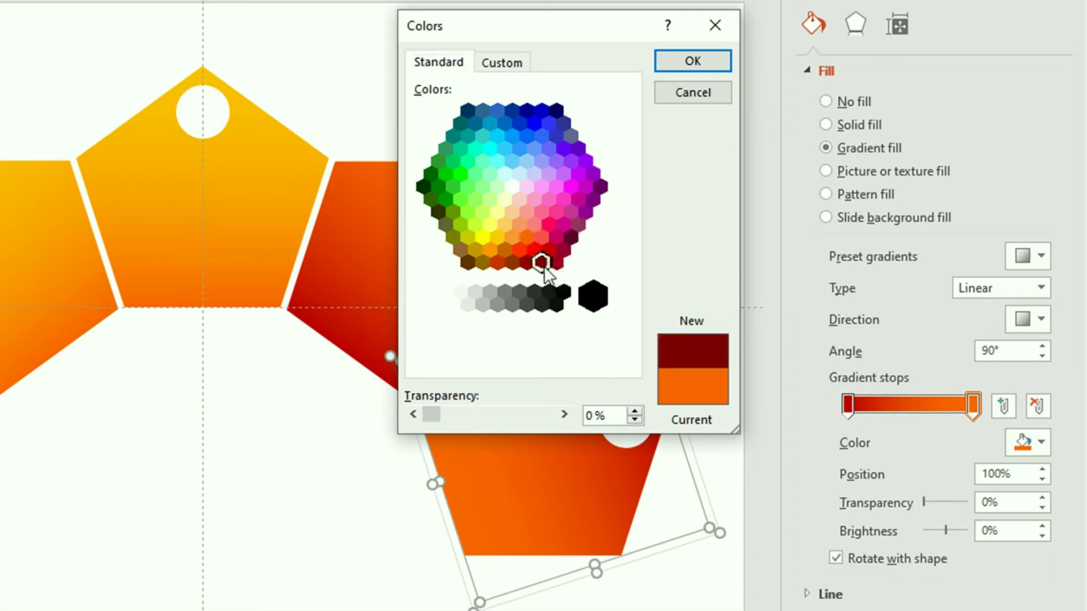
left_click(711, 62)
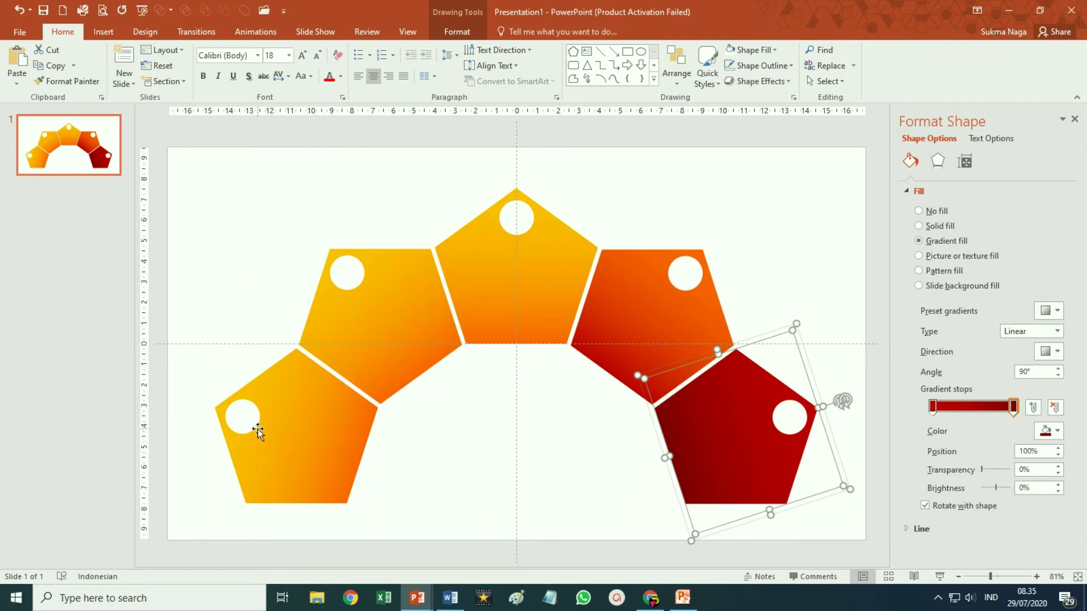
- Give the upper-left pentagon a green gradient fill
left_click(389, 324)
left_click(919, 240)
left_click(1045, 431)
left_click(834, 184)
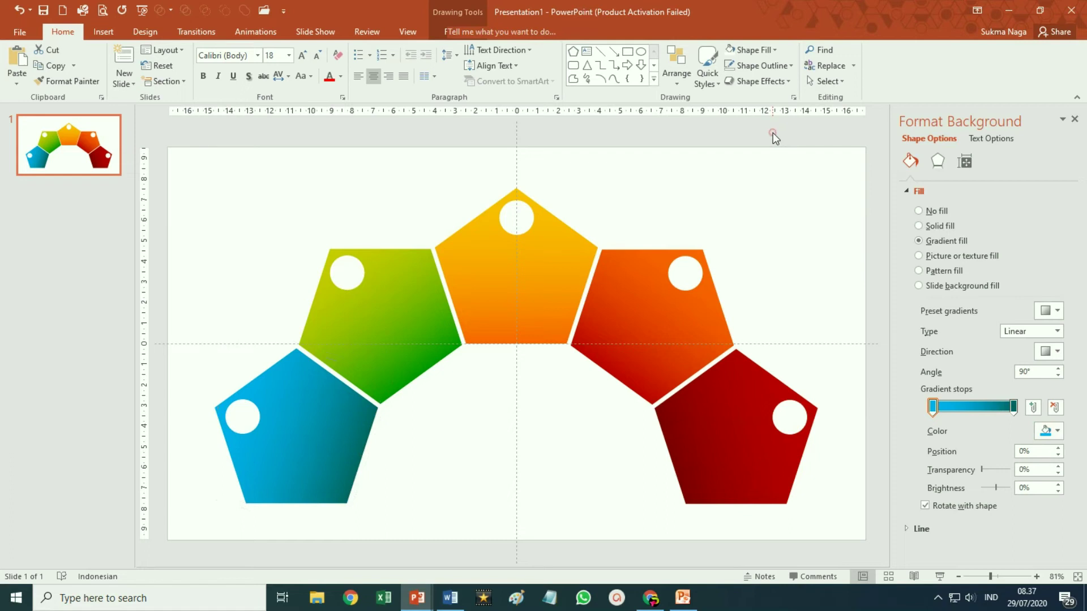
left_click(295, 432)
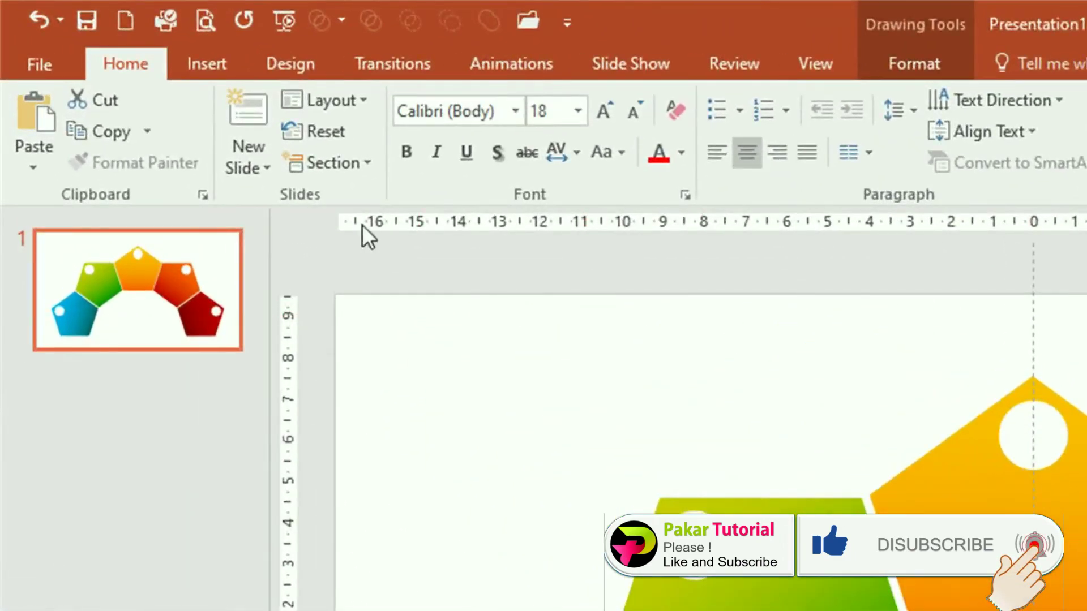
- Switch the ribbon to the Insert tab to reach WordArt
left_click(214, 63)
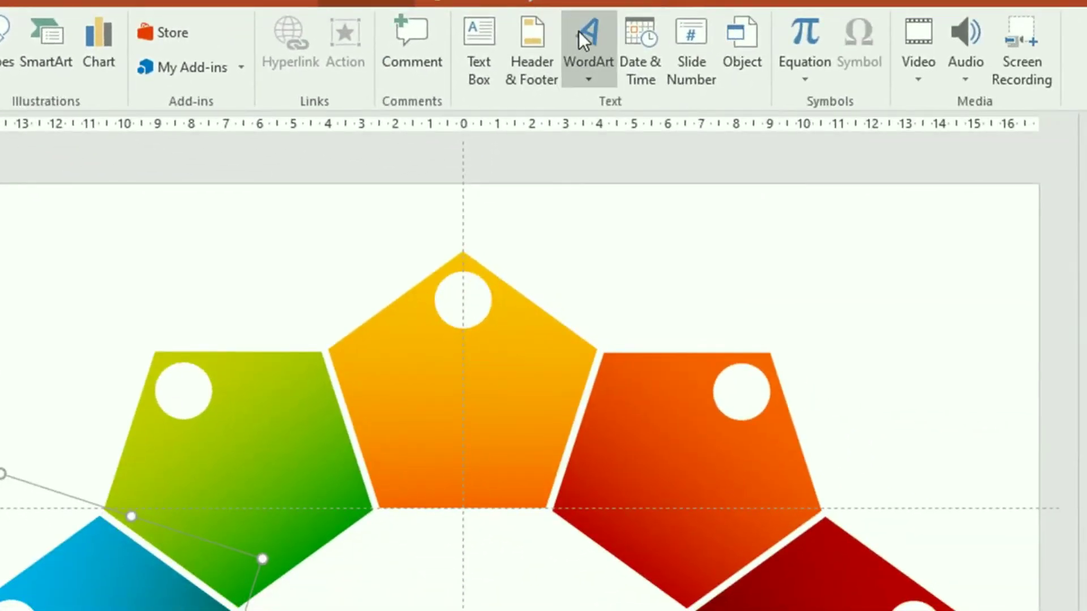
- Insert plain WordArt above the top pentagon reading 'TITLE SUBCONTENT'
left_click(590, 65)
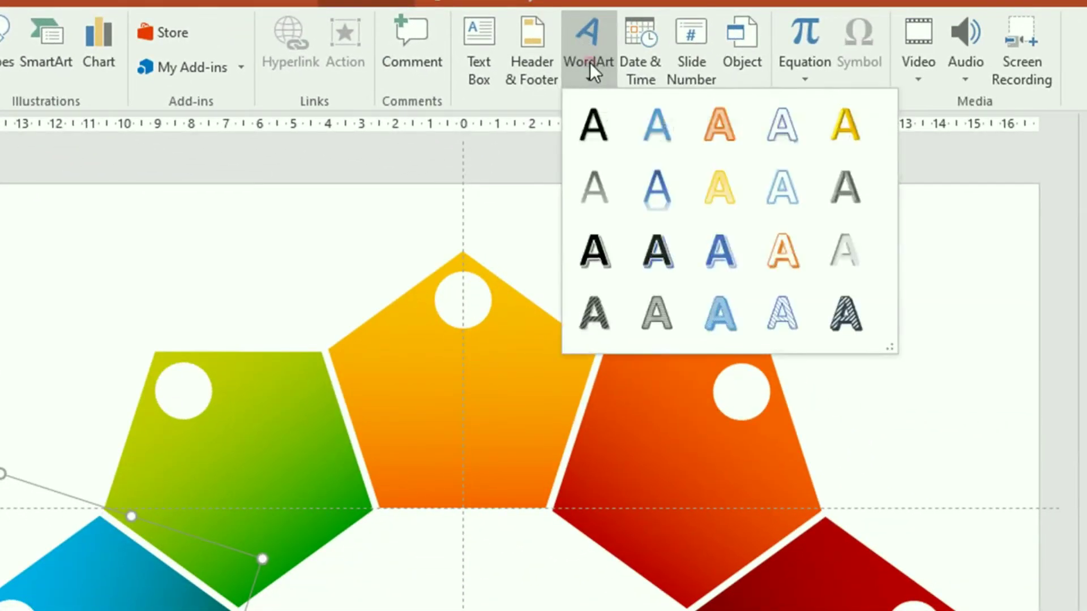
left_click(597, 139)
left_click_drag(497, 466, 492, 204)
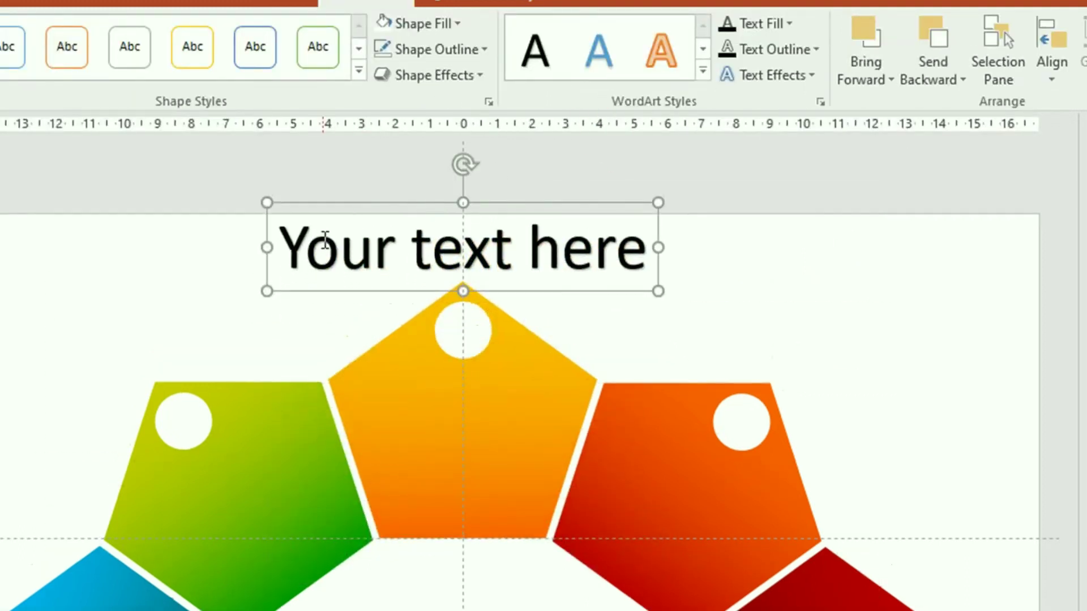
left_click_drag(288, 243, 354, 246)
key("ctrl+a")
type("TITLE SUBCON")
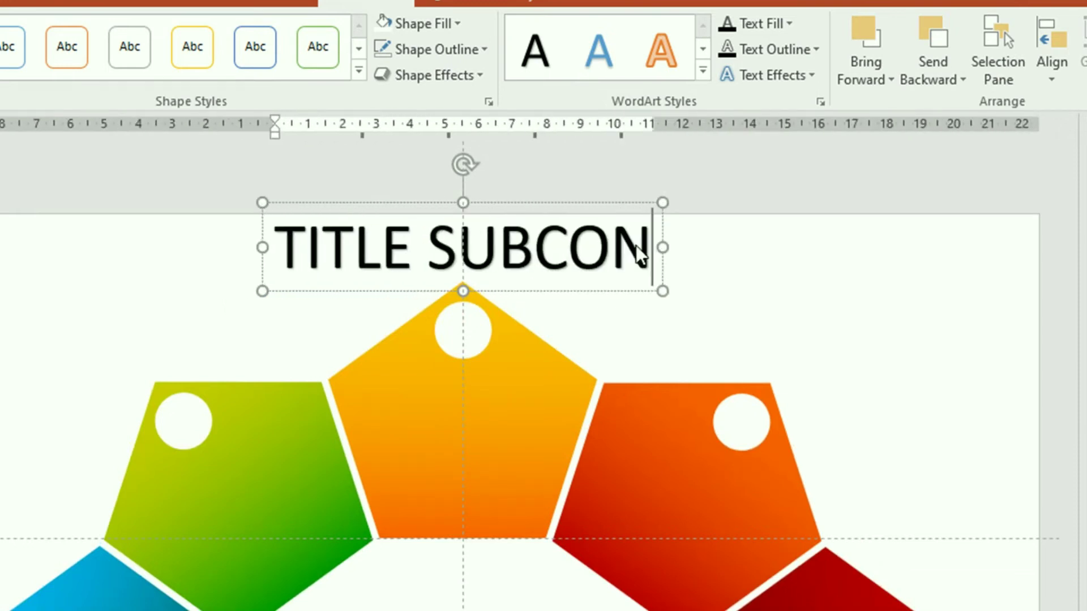
type("TENT")
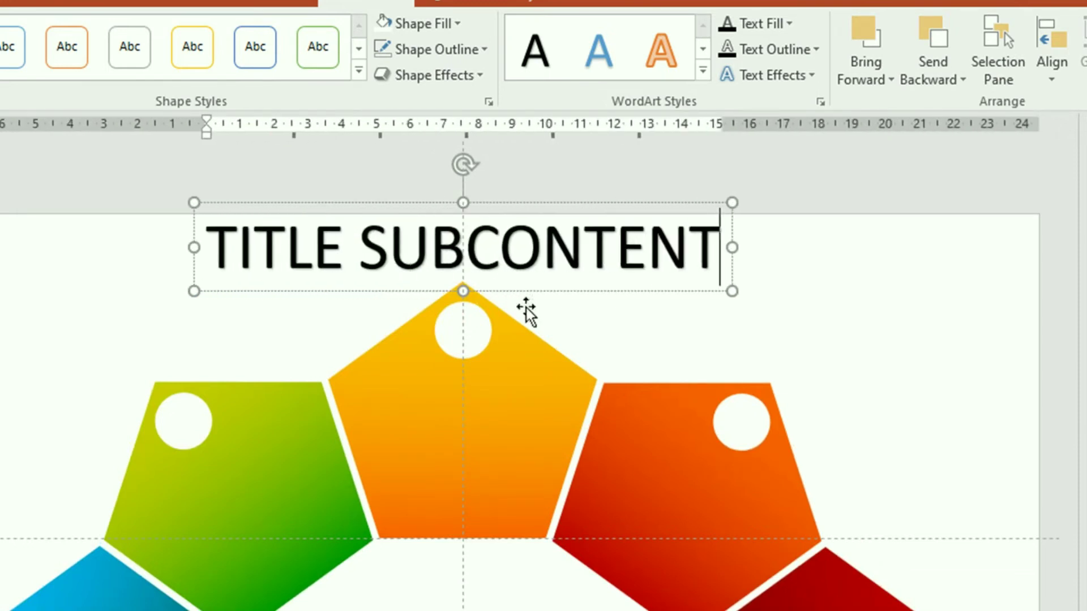
left_click(579, 292)
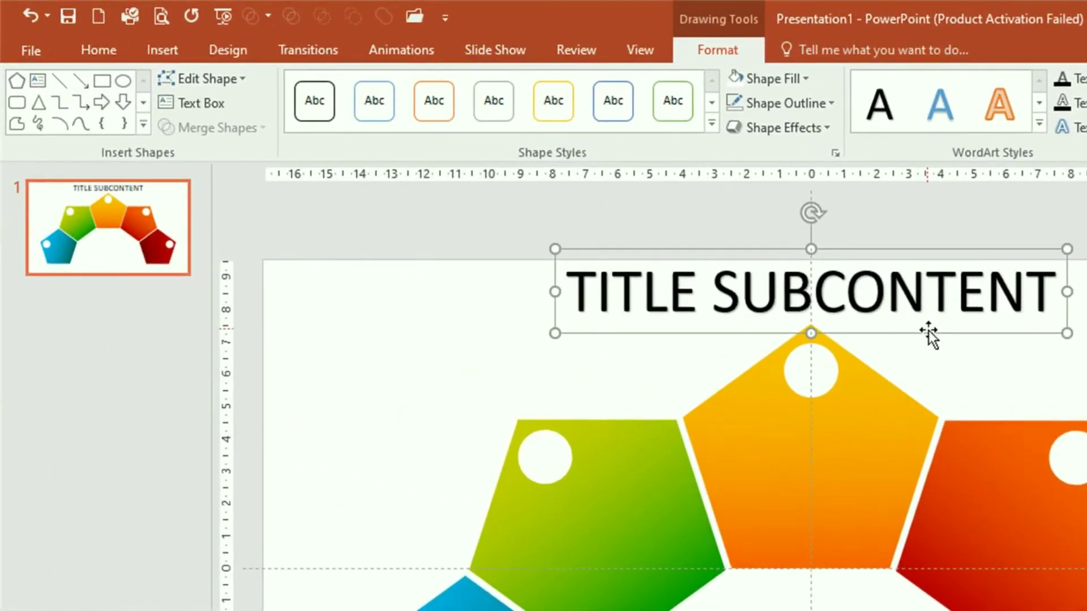
- Format the title in Bebas Neue, 28 pt, white
left_click(103, 53)
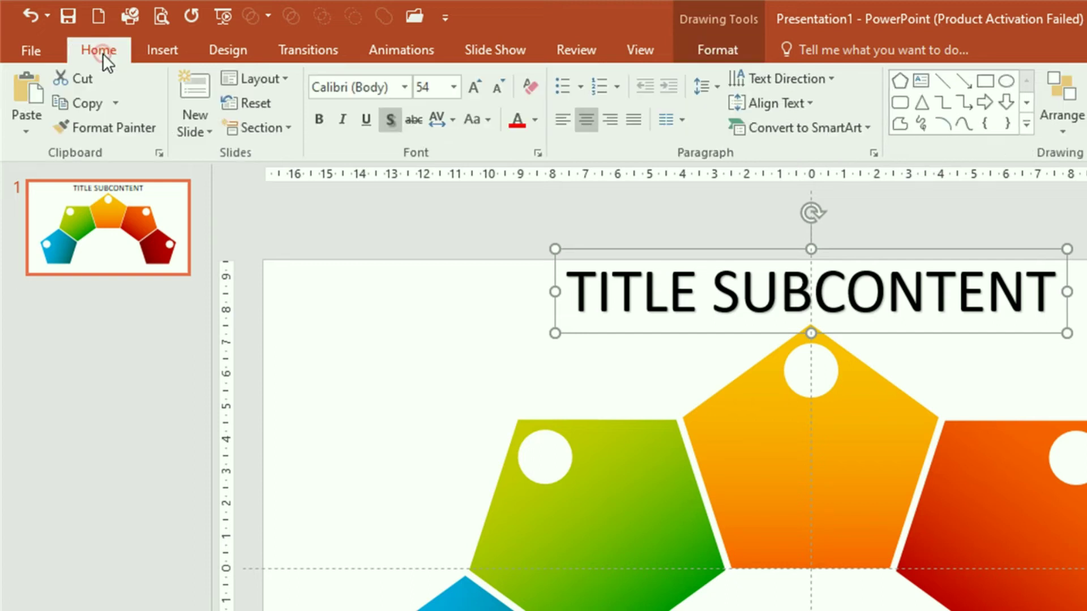
left_click(406, 88)
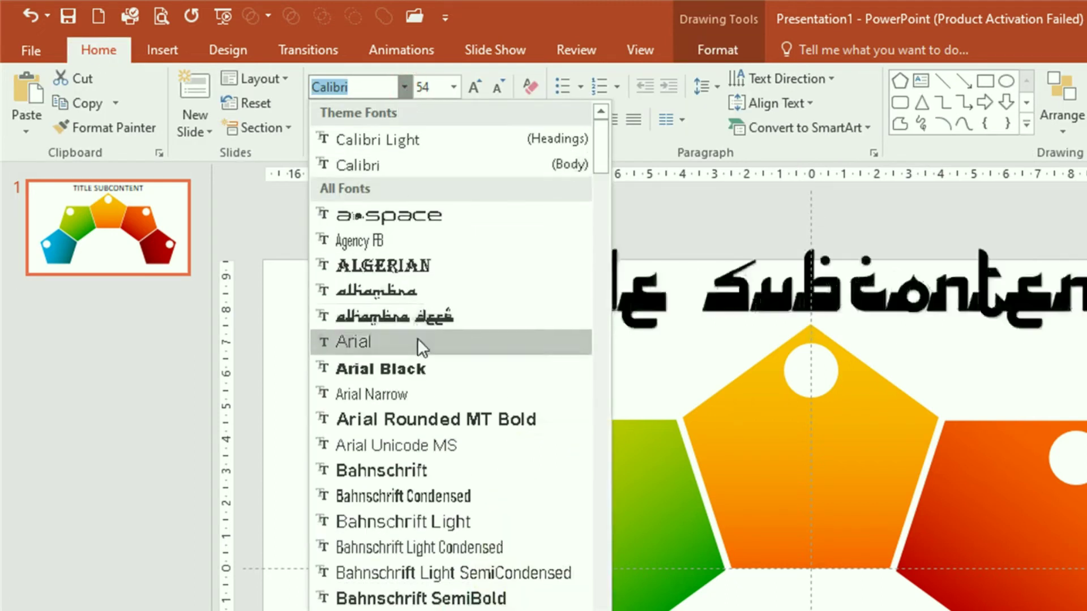
scroll(405, 351, "down", 7)
left_click(405, 289)
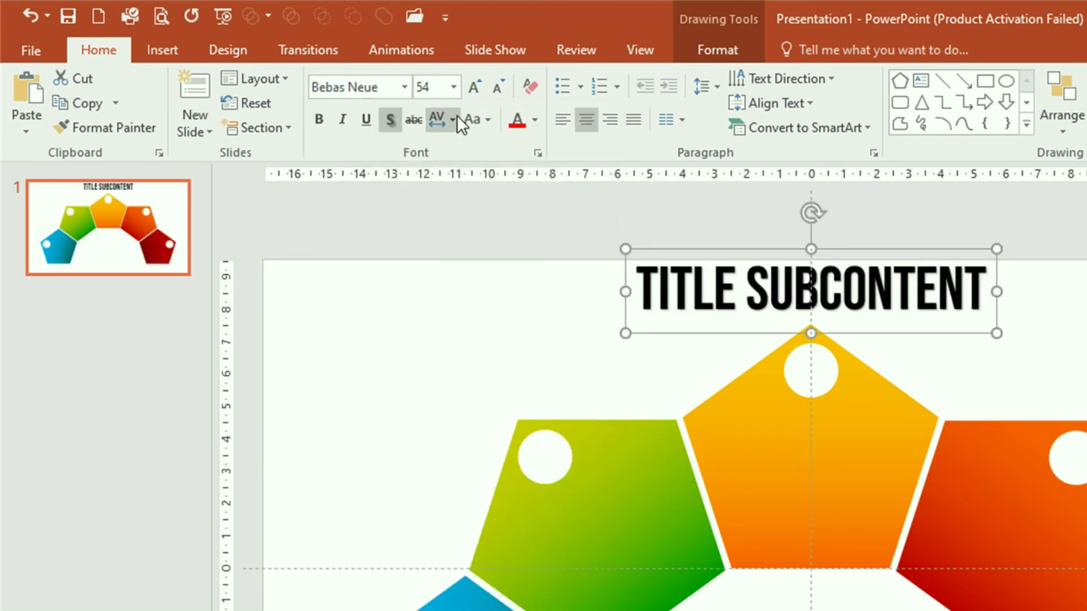
left_click(454, 84)
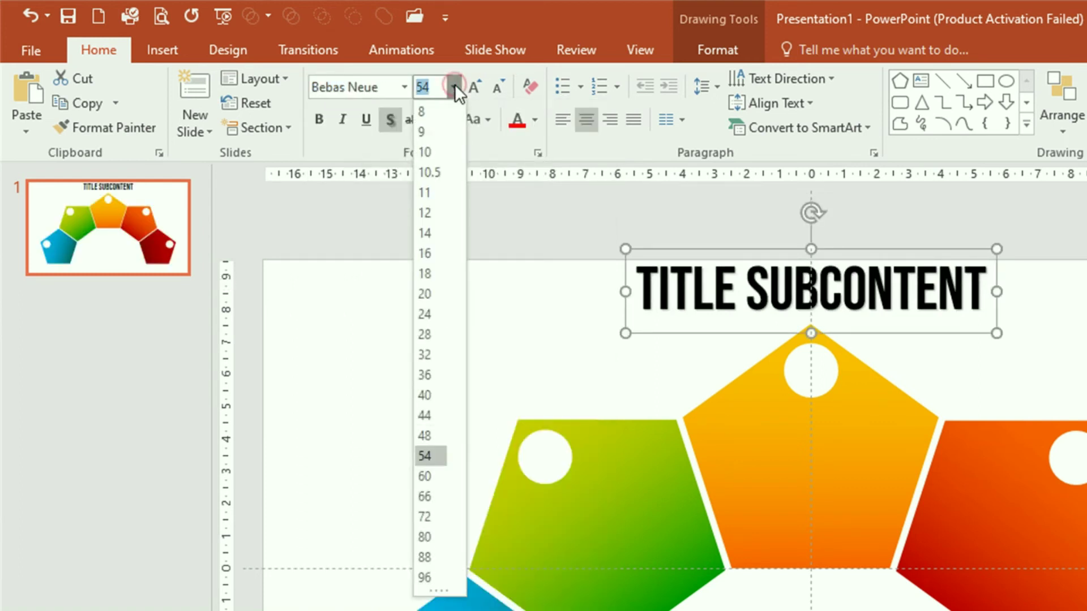
left_click(433, 335)
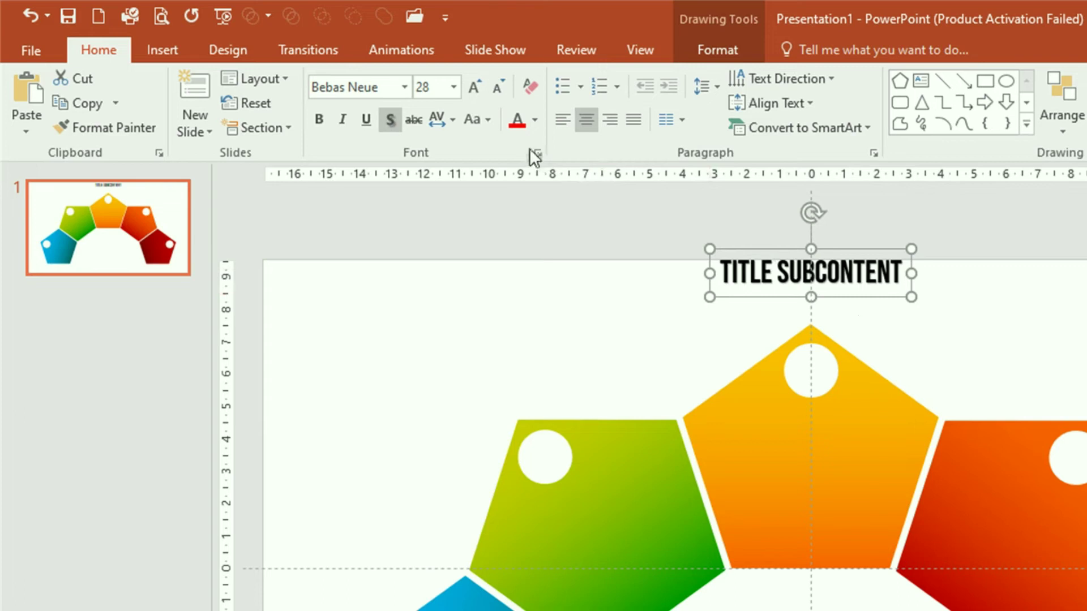
left_click(535, 120)
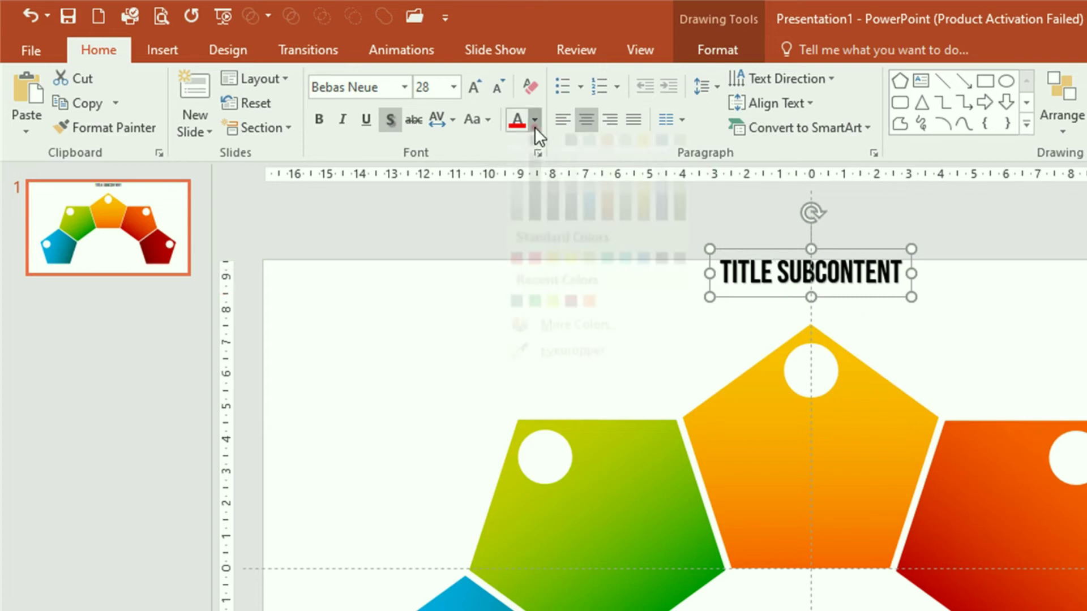
left_click(518, 167)
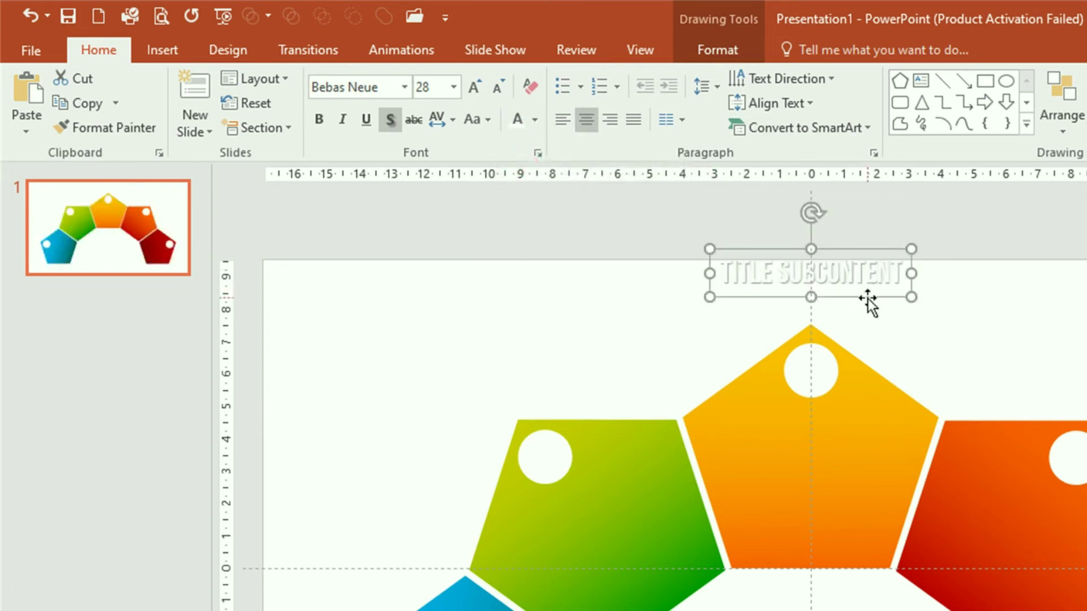
- Move the title into the top pentagon and add a copy below it in Arial Narrow 18 pt
mouse_move(868, 295)
left_mouse_down()
mouse_move(872, 403)
mouse_move(834, 425)
left_mouse_up()
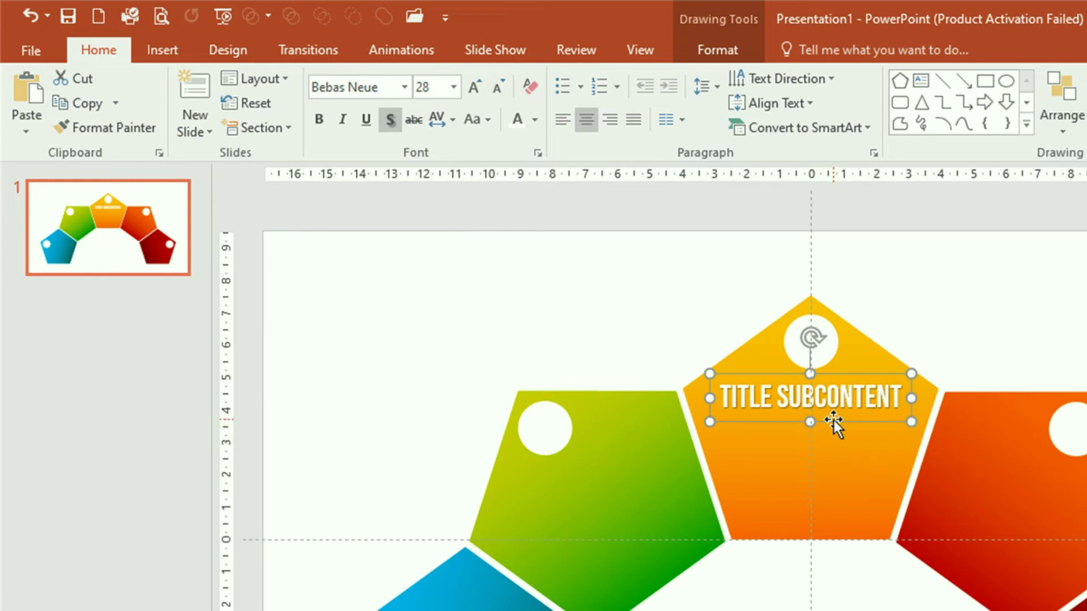
left_click_drag(834, 420, 834, 463)
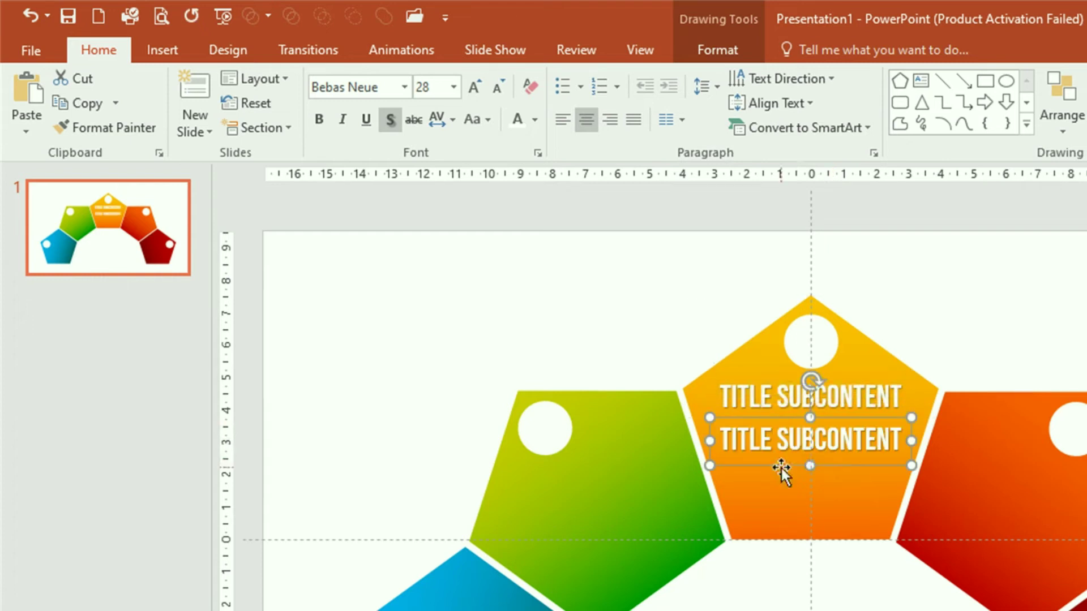
left_click(405, 86)
left_click(374, 512)
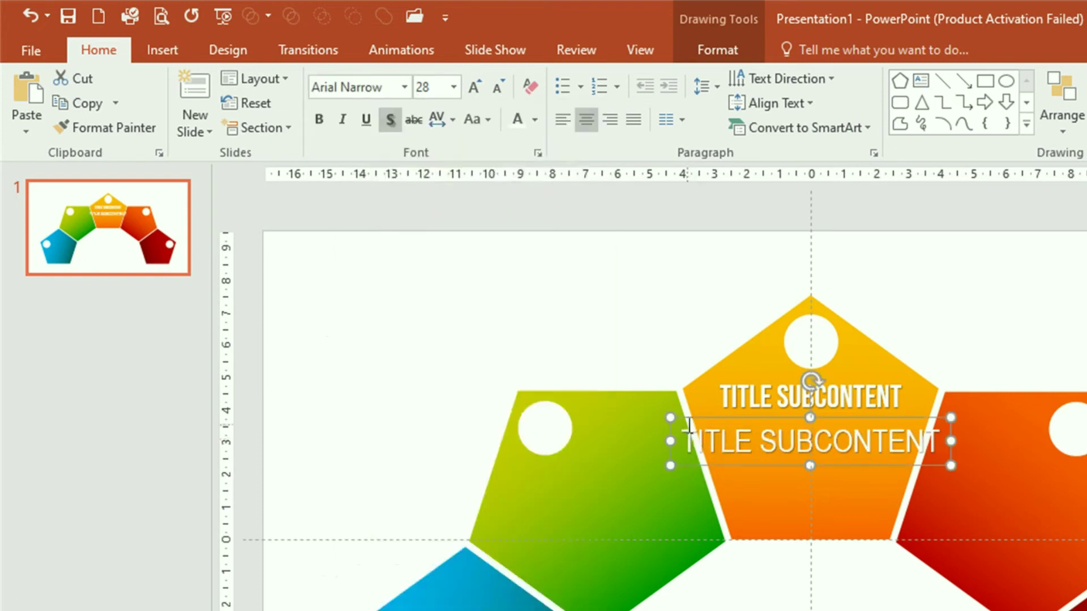
left_click(455, 87)
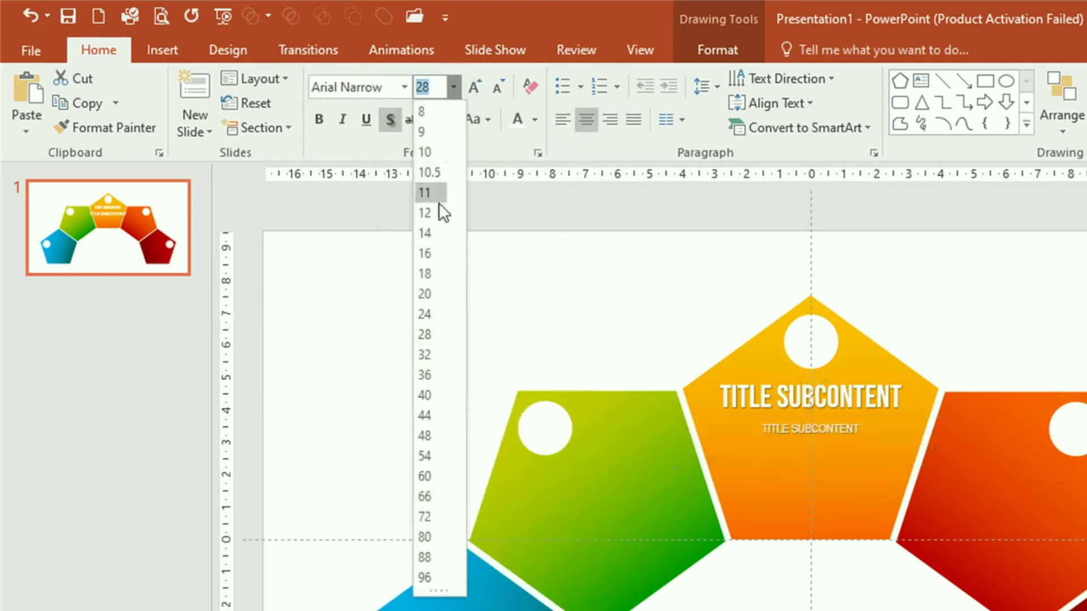
left_click(432, 273)
- Replace the copy's text with 'Penjelasan singkat dari setiap sub content'
left_click(735, 439)
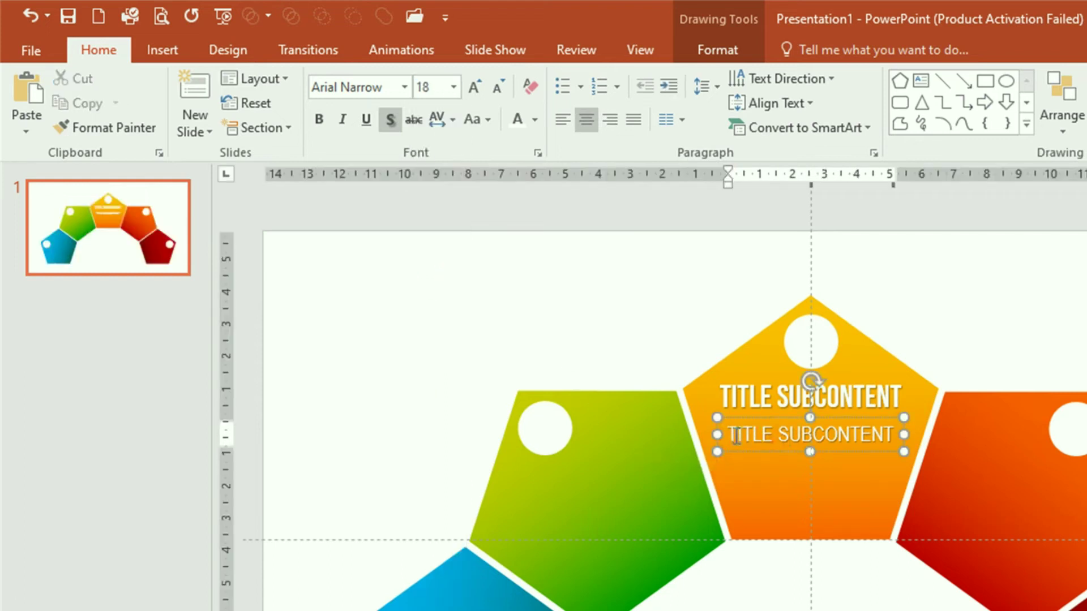
left_click_drag(730, 436, 895, 435)
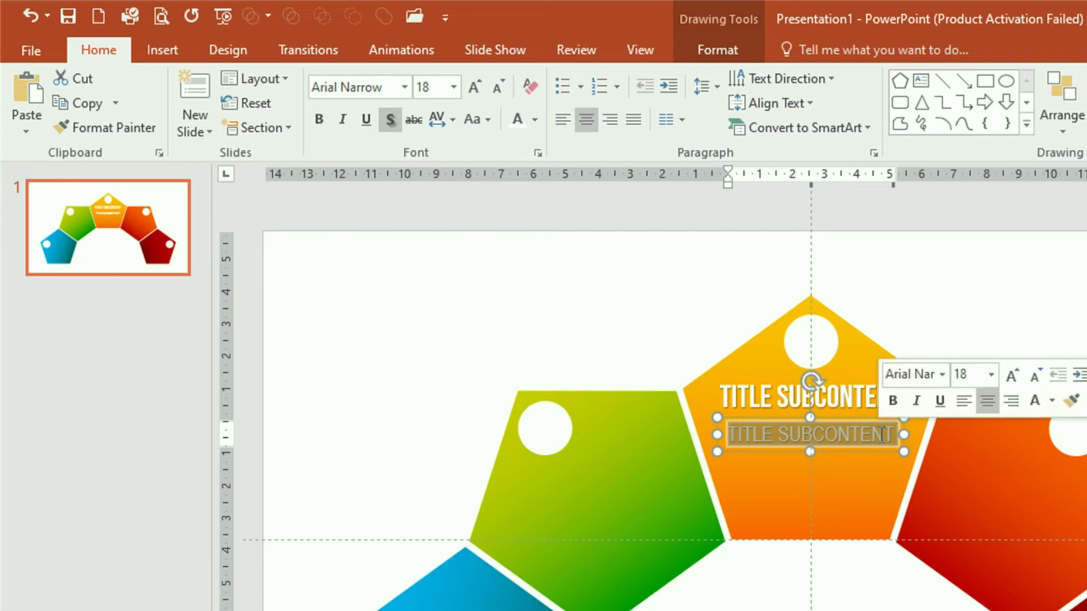
type("Penjelasan singkat dari setiap sub content")
key("Escape")
key("Escape")
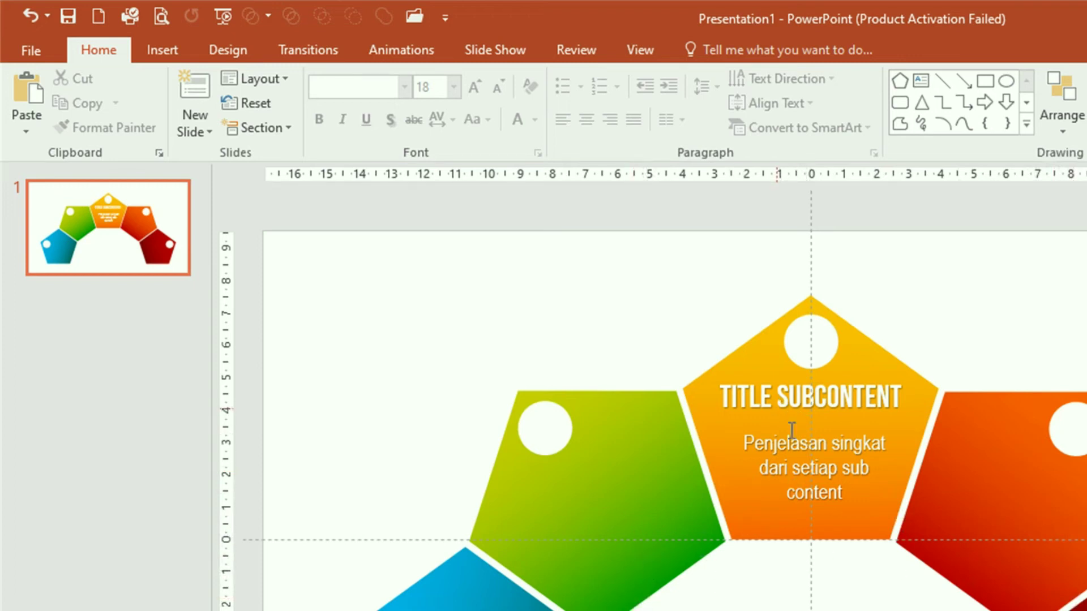
- Copy the title and description boxes onto the other pentagons in the arch
left_click(842, 401)
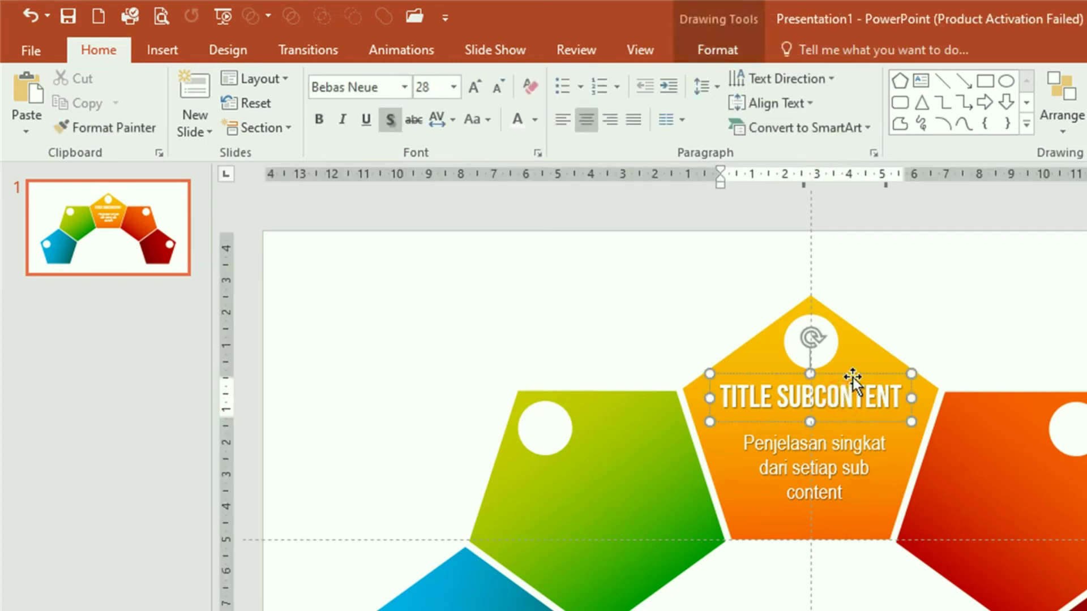
left_click(855, 375)
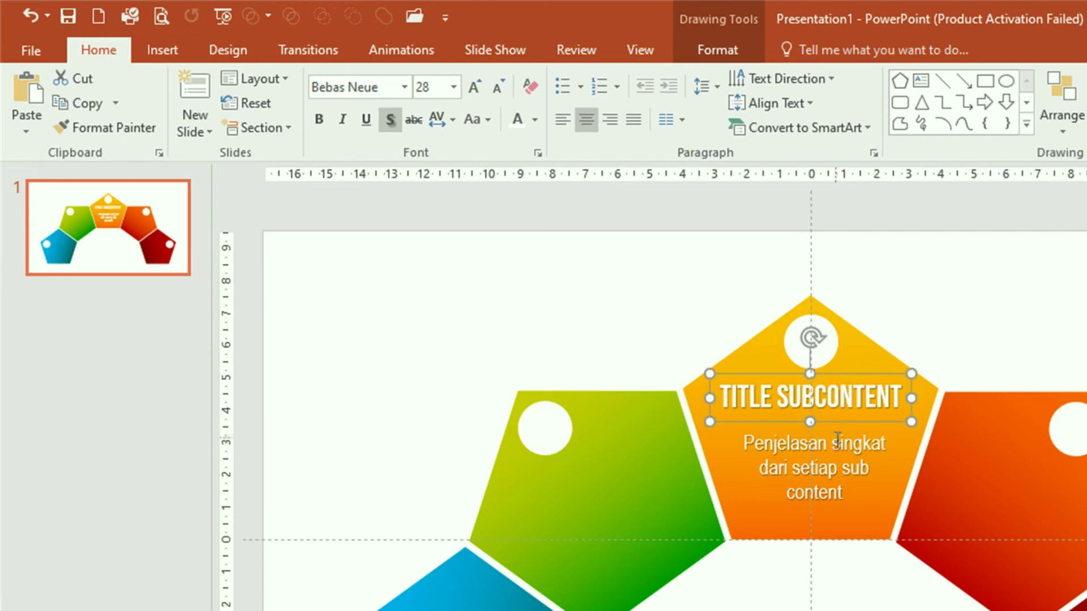
left_click(819, 473, "shift")
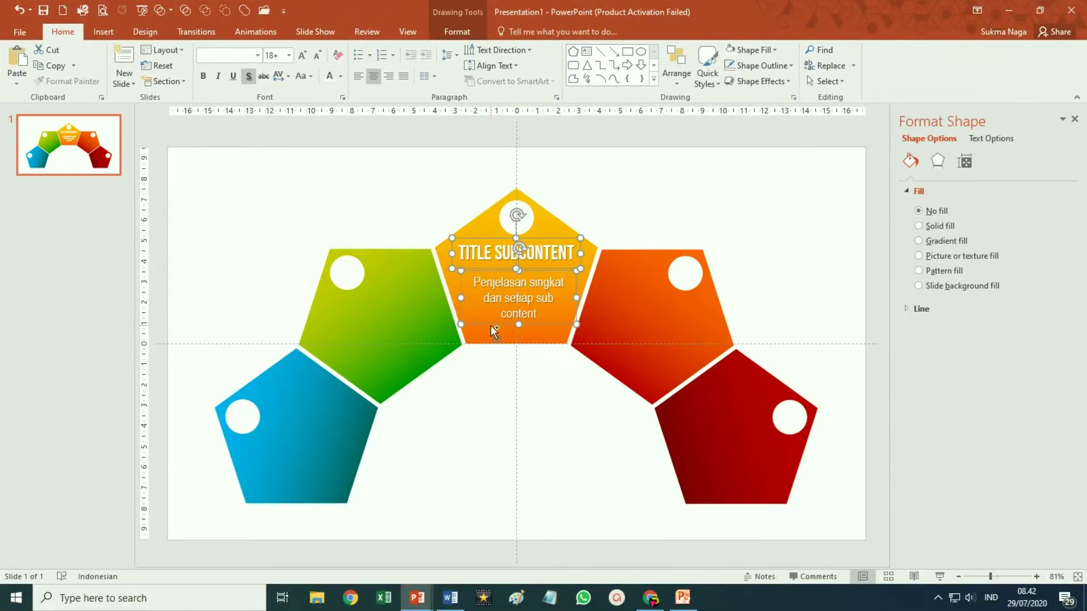
mouse_move(490, 325)
left_mouse_down()
mouse_move(361, 378)
mouse_move(317, 476)
mouse_move(695, 342)
mouse_move(746, 457)
mouse_move(790, 504)
left_mouse_up()
left_click_drag(306, 453, 322, 434)
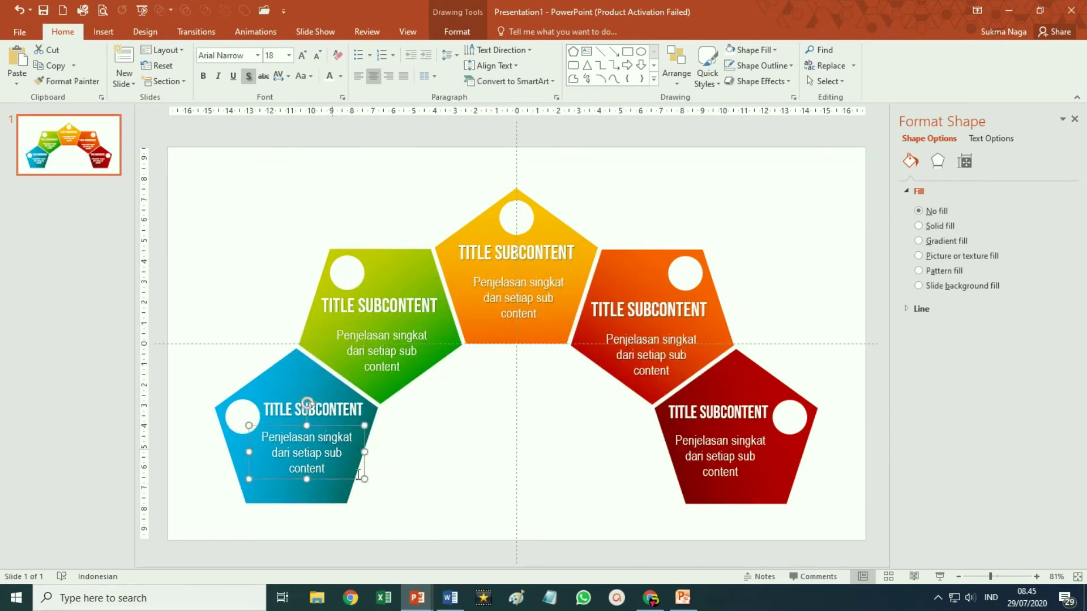
left_click(507, 528)
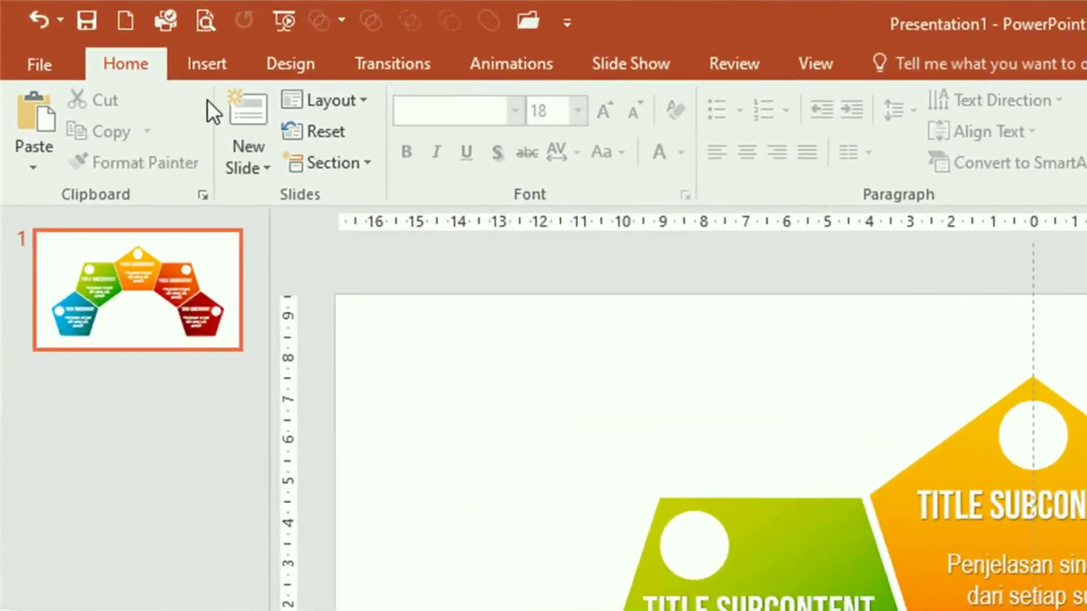
- Draw a 9.02 cm pie shape centred below the pentagon arc and remove its outline
left_click(200, 62)
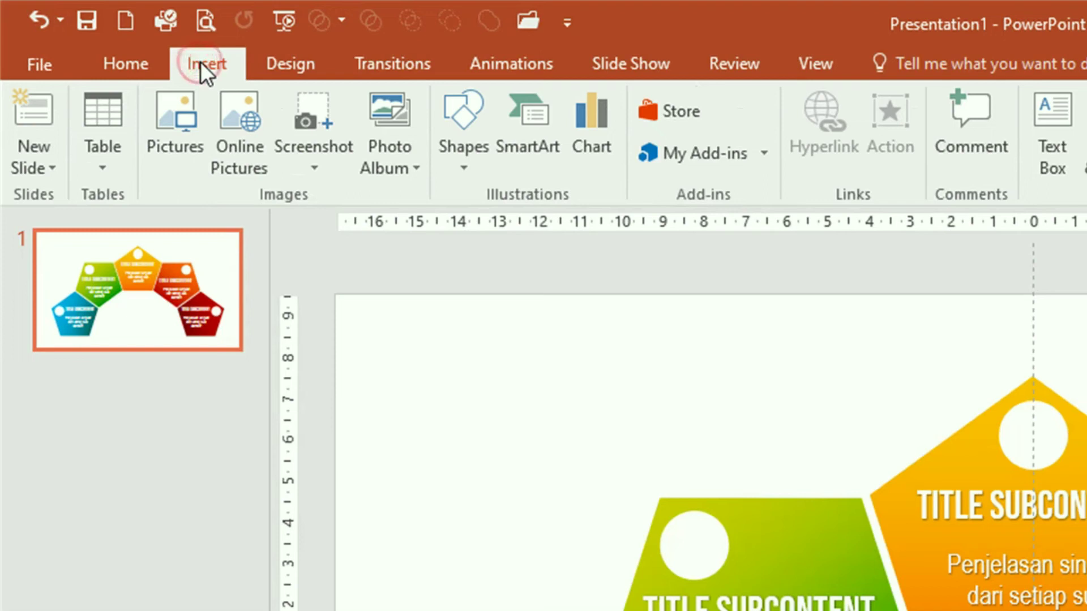
left_click(468, 165)
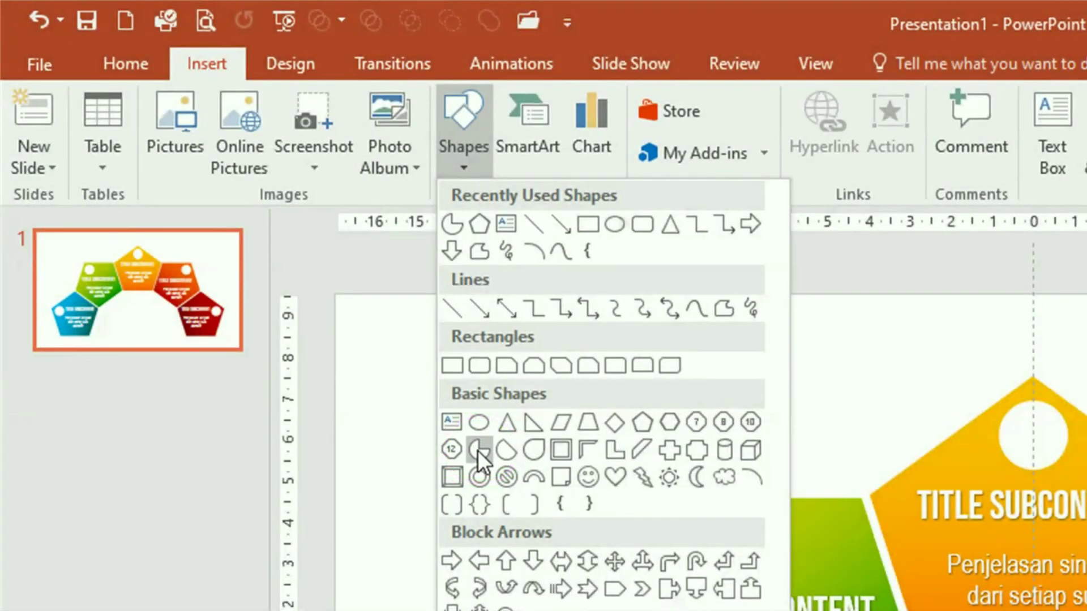
left_click(478, 450)
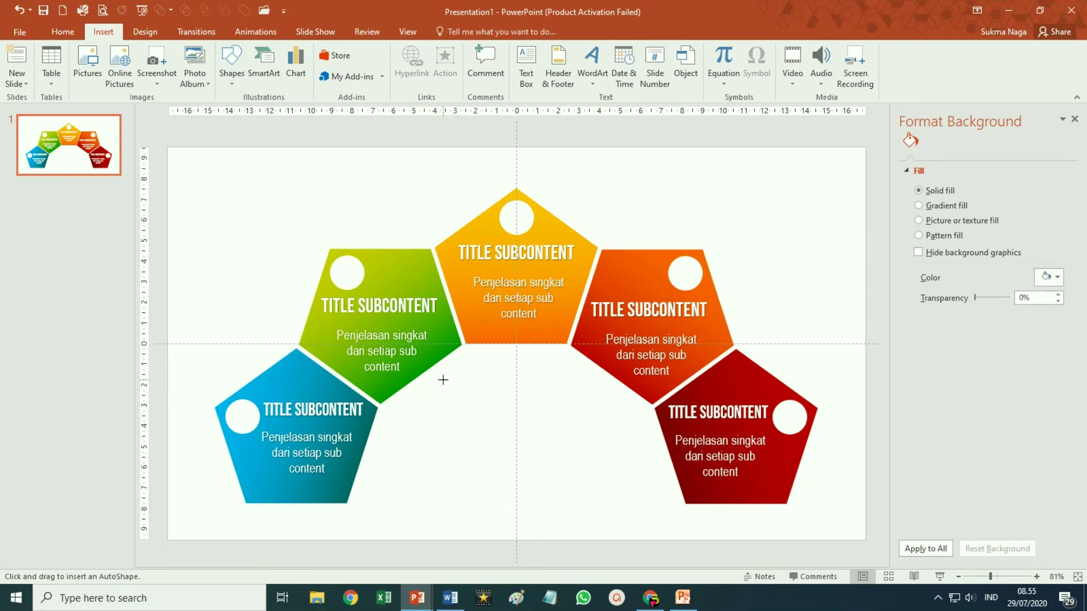
left_click_drag(443, 380, 629, 554)
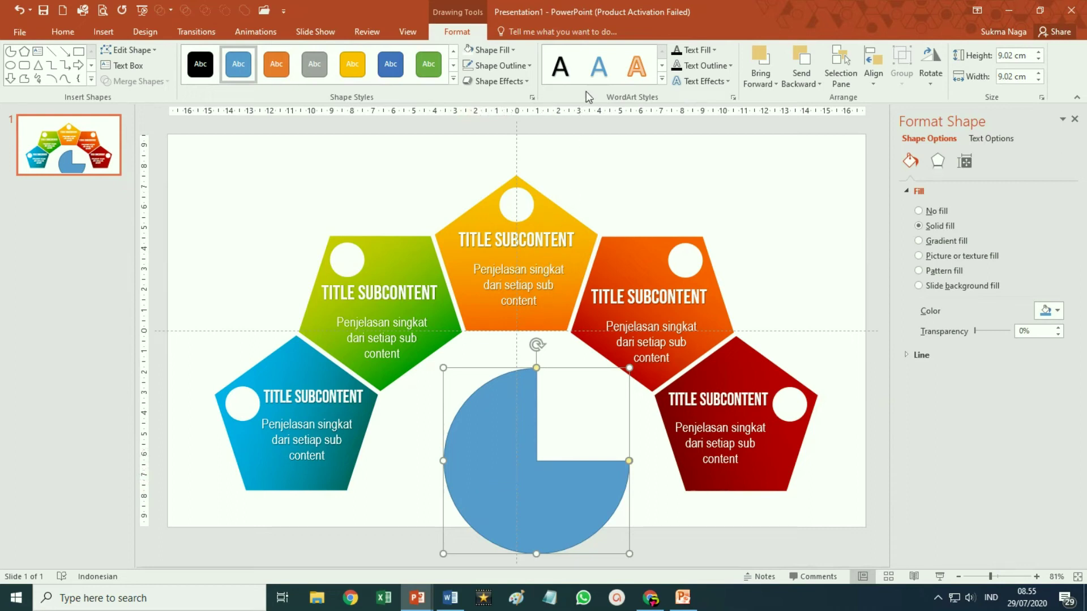
left_click(529, 66)
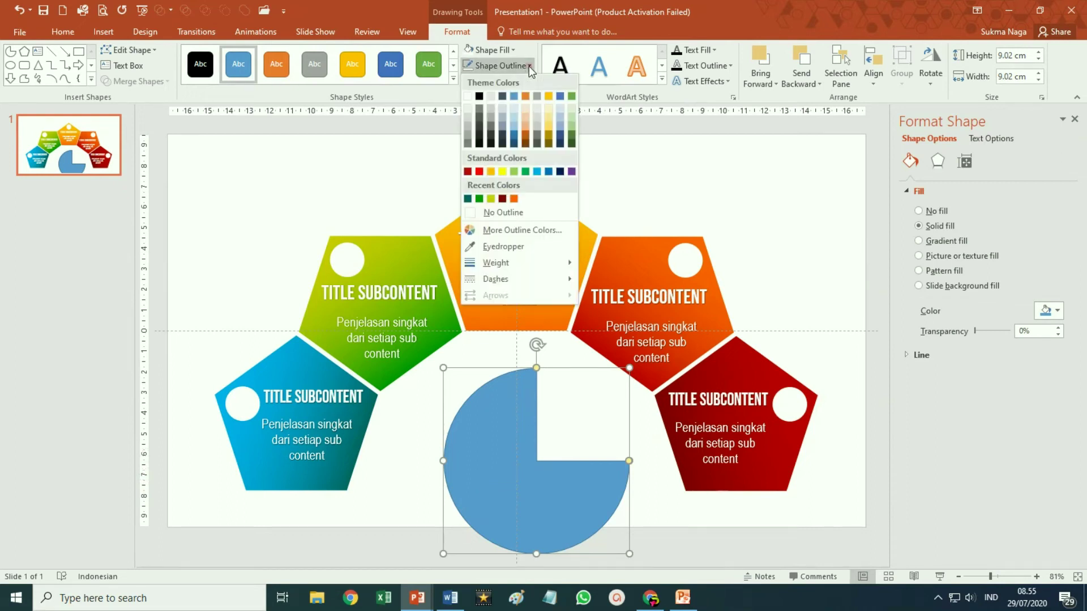
left_click(508, 212)
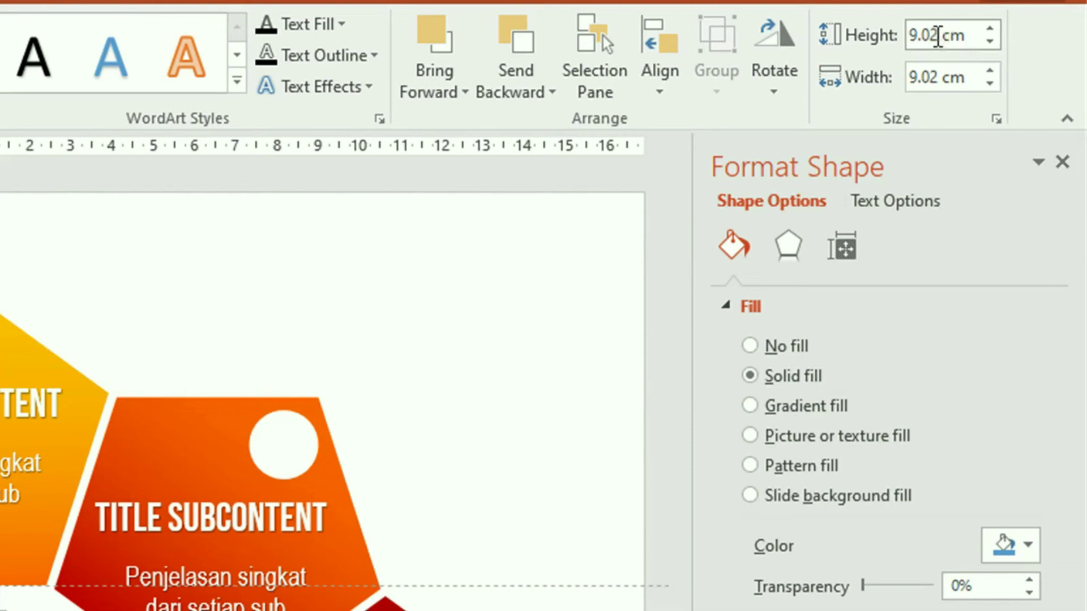
- Resize the pie to 10 cm by 10 cm and move it lower on the slide
left_click(938, 37)
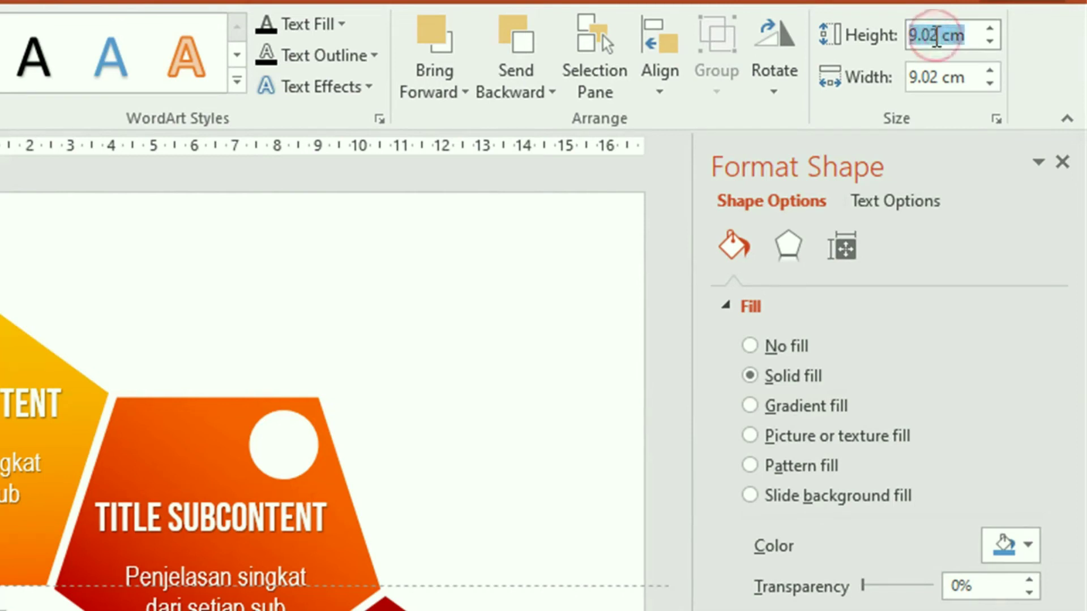
type("10")
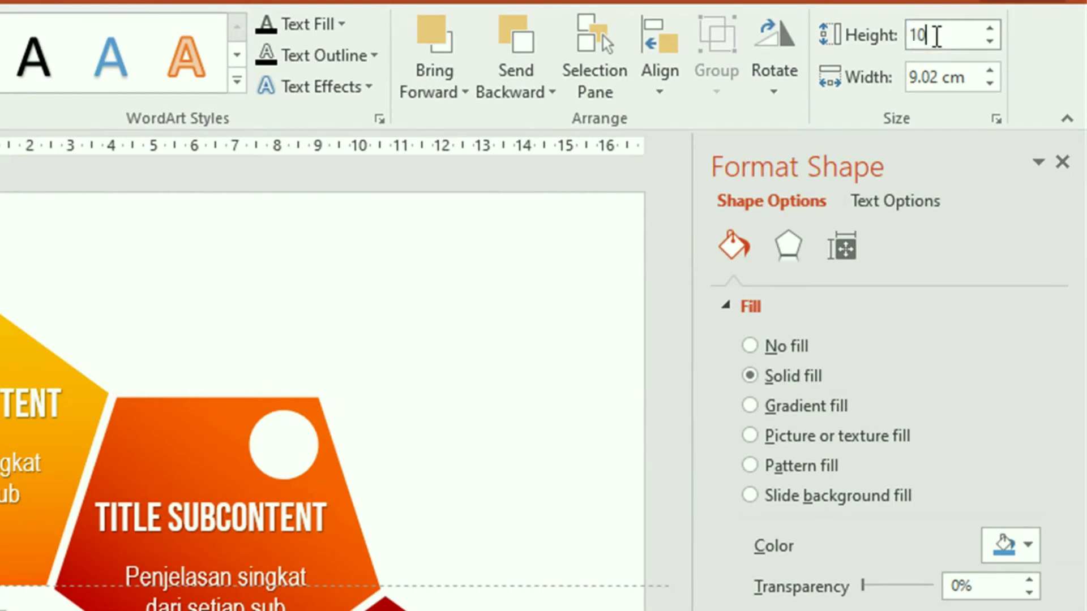
left_click(975, 77)
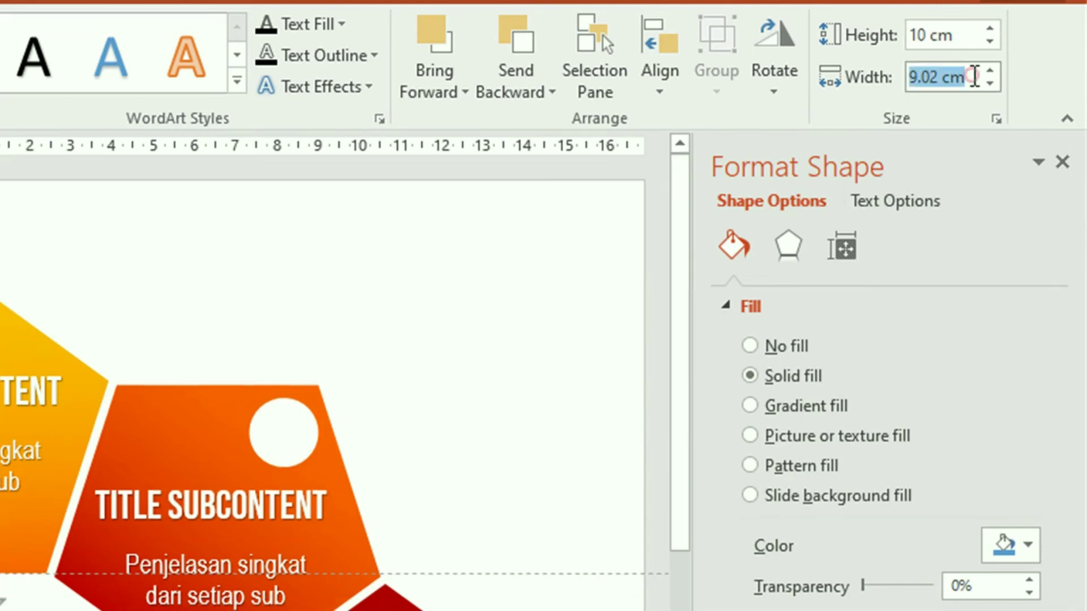
type("10")
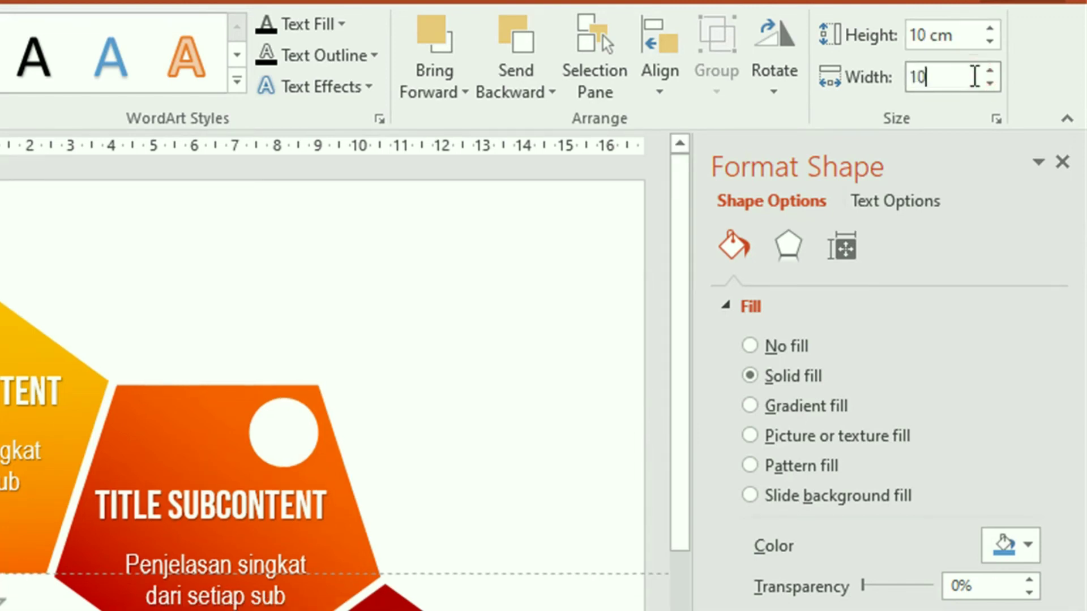
key("Return")
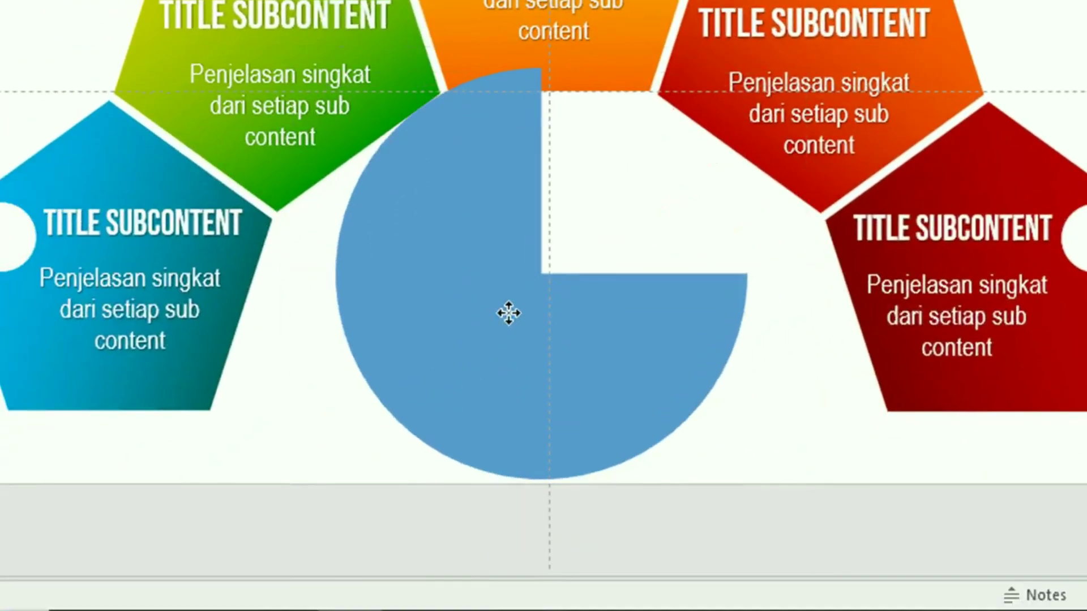
left_click_drag(508, 310, 515, 384)
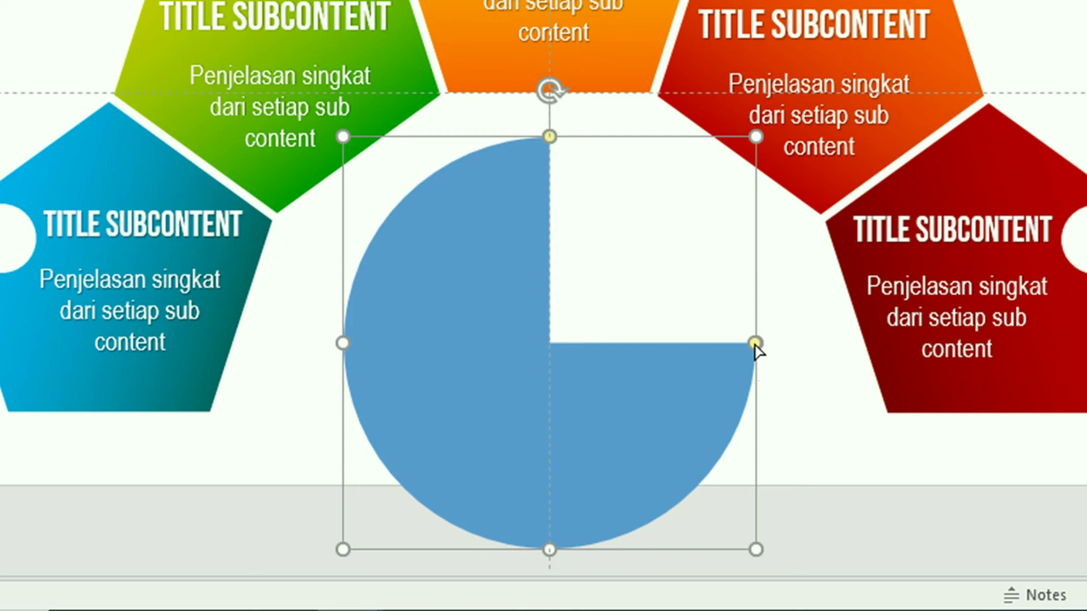
- Drag the pie's adjustment handles into a half-circle dome and nudge it into place beneath the arc
mouse_move(756, 344)
left_mouse_down()
mouse_move(634, 498)
mouse_move(456, 499)
mouse_move(387, 425)
mouse_move(367, 357)
left_mouse_up()
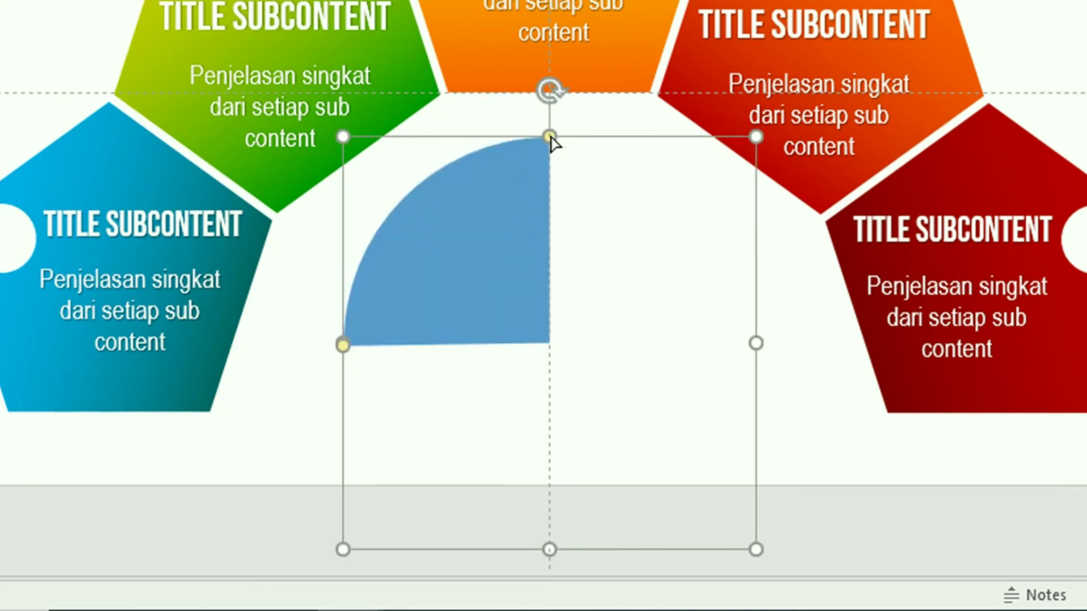
mouse_move(550, 138)
left_mouse_down()
mouse_move(748, 352)
mouse_move(757, 386)
left_mouse_up()
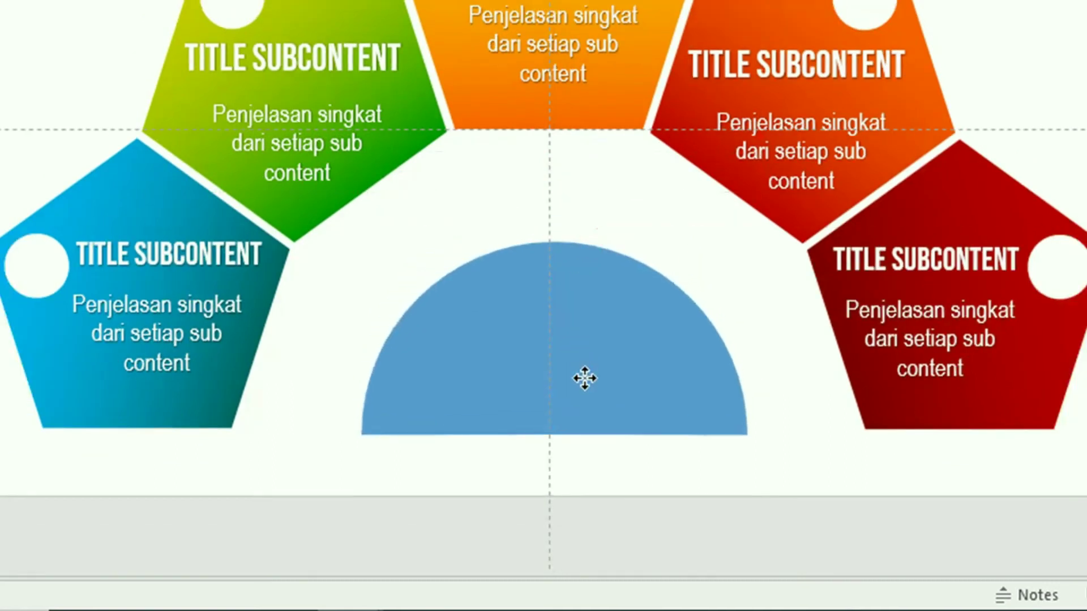
left_click_drag(582, 376, 573, 381)
scroll(573, 381, "down", 1)
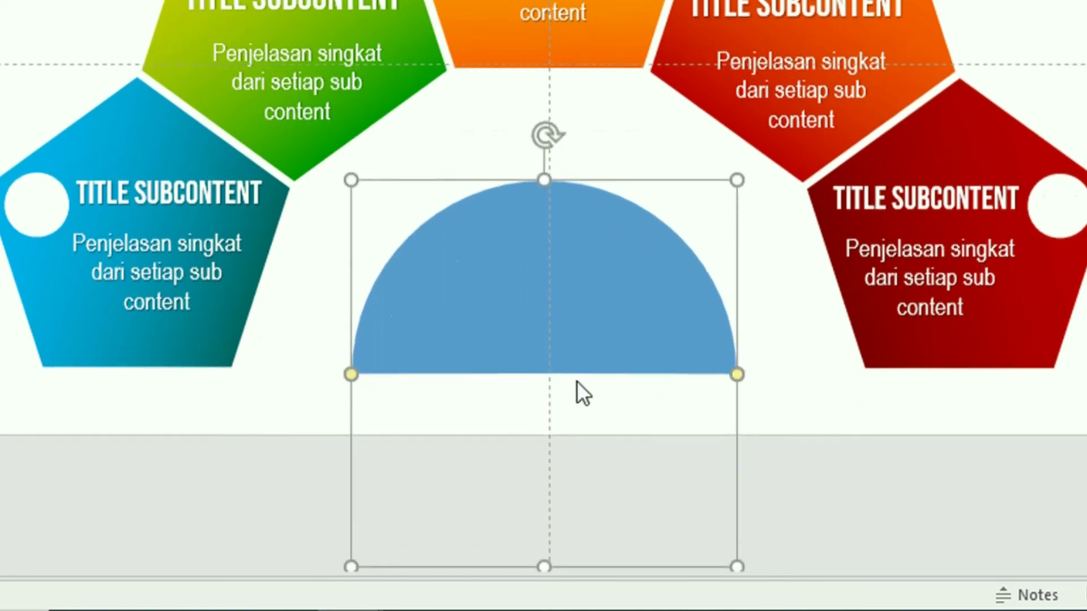
left_click(698, 439)
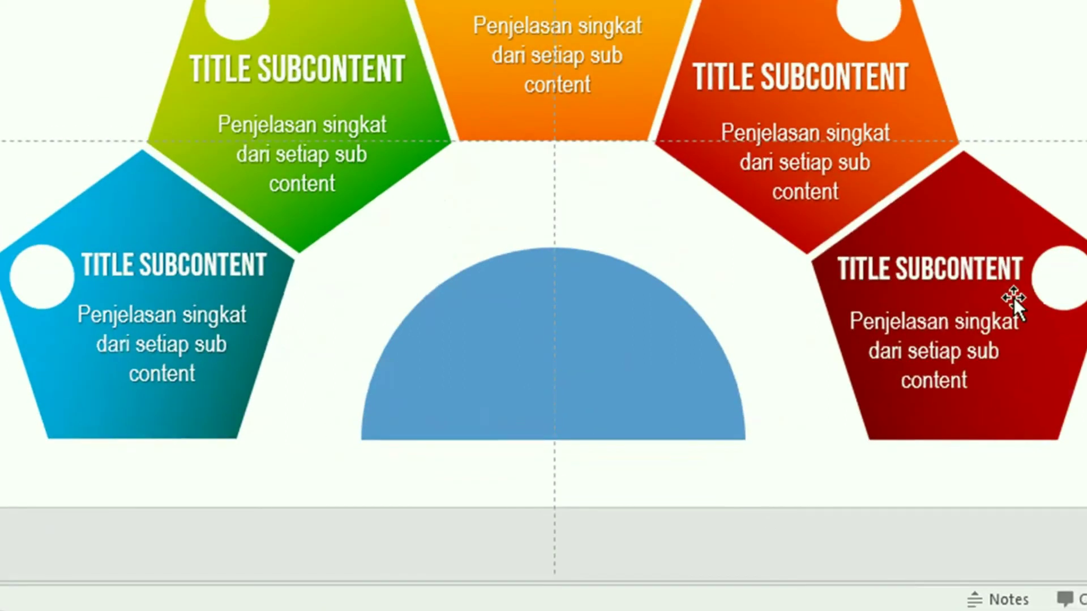